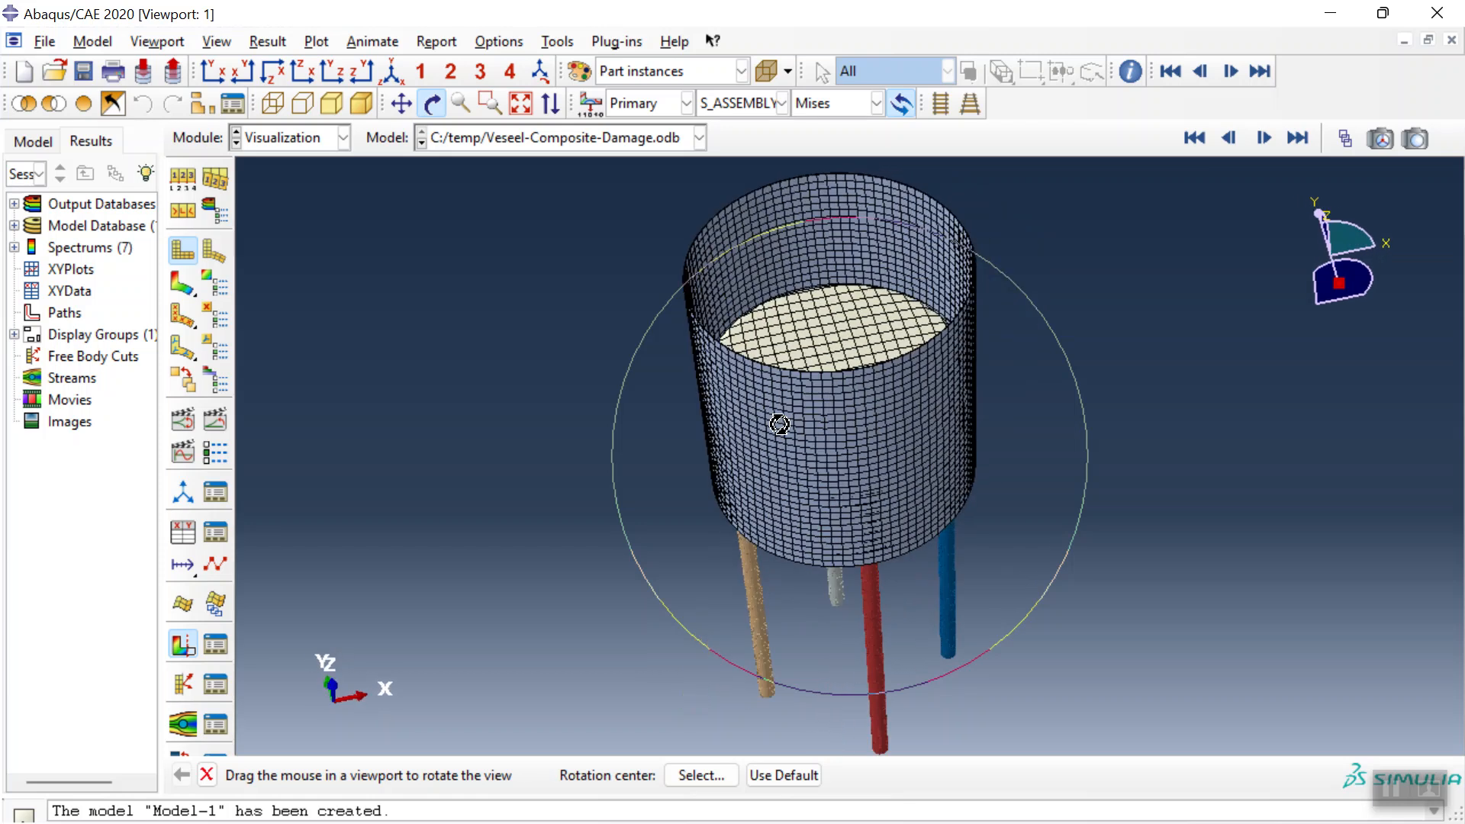
# Examine the undeformed vessel, the water surface inside it and its legs from above and the side
pyautogui.moveTo(824, 463); pyautogui.dragTo(763, 358)
pyautogui.scroll(4, 758, 320)
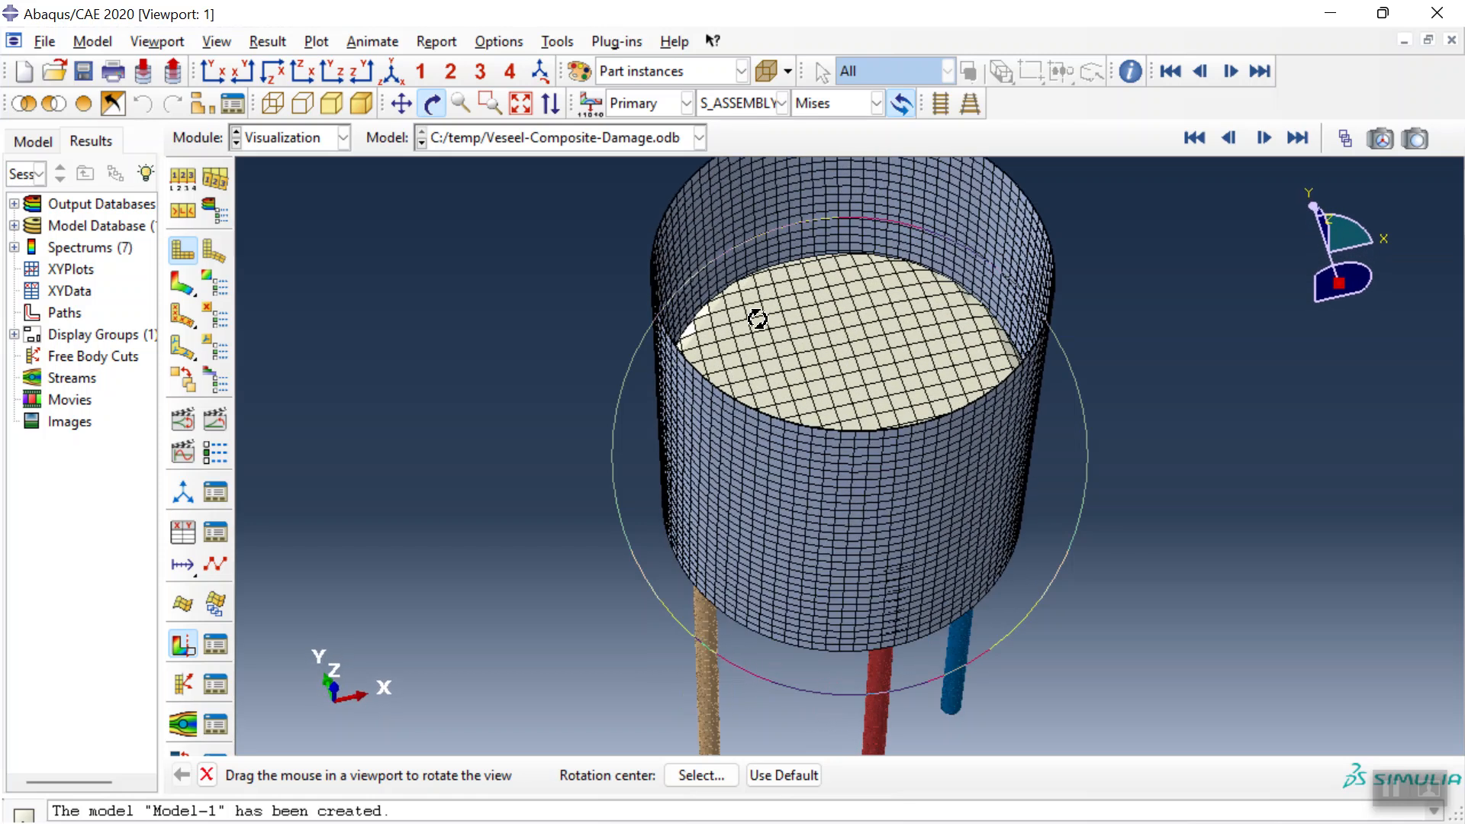
pyautogui.scroll(-4, 790, 355)
pyautogui.moveTo(817, 438); pyautogui.dragTo(794, 336)
pyautogui.moveTo(833, 570)
pyautogui.mouseDown()
pyautogui.moveTo(757, 464)
pyautogui.moveTo(856, 583)
pyautogui.moveTo(863, 464)
pyautogui.moveTo(691, 435)
pyautogui.mouseUp()
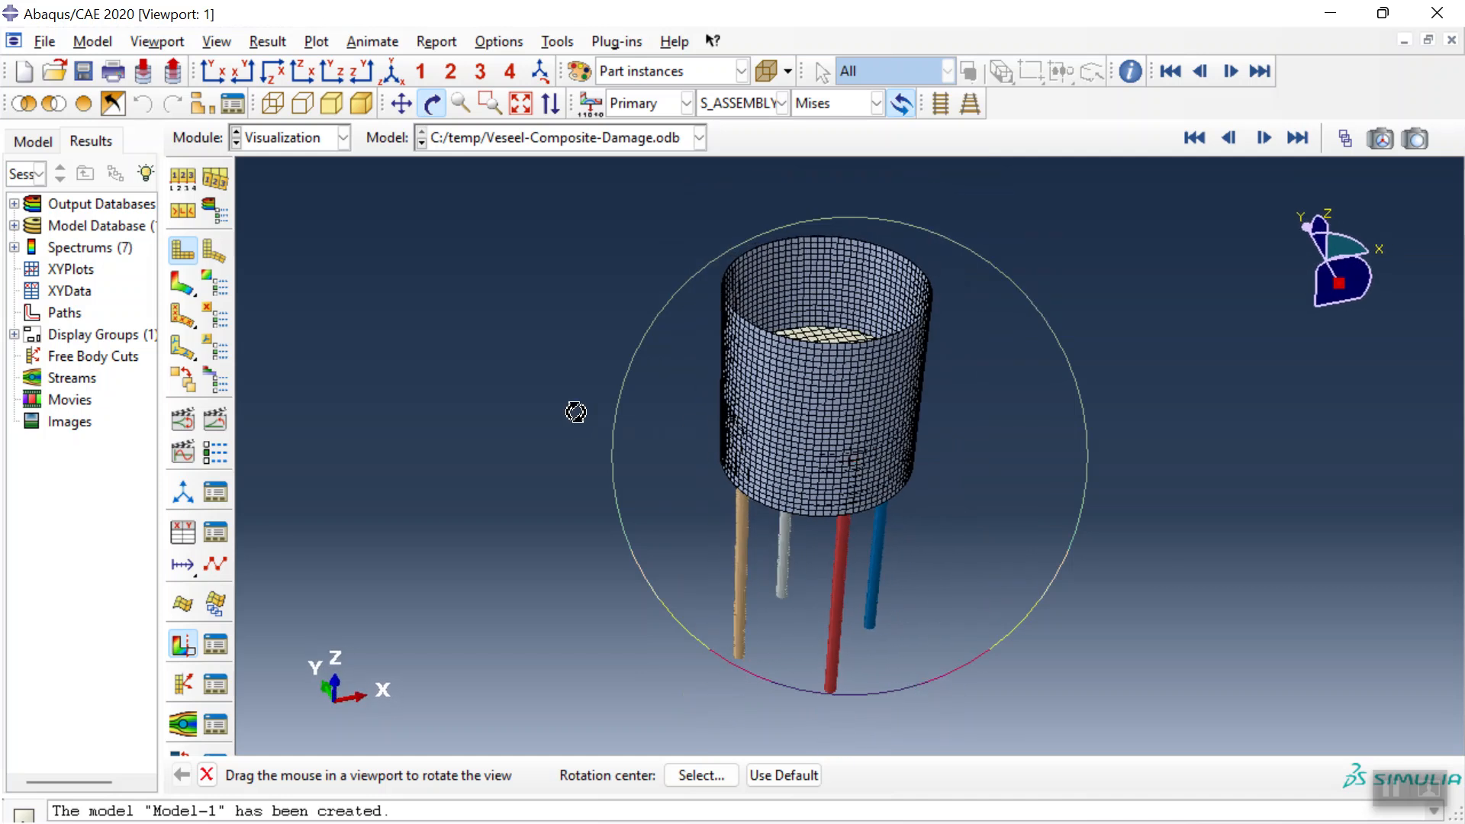
pyautogui.press('Escape')
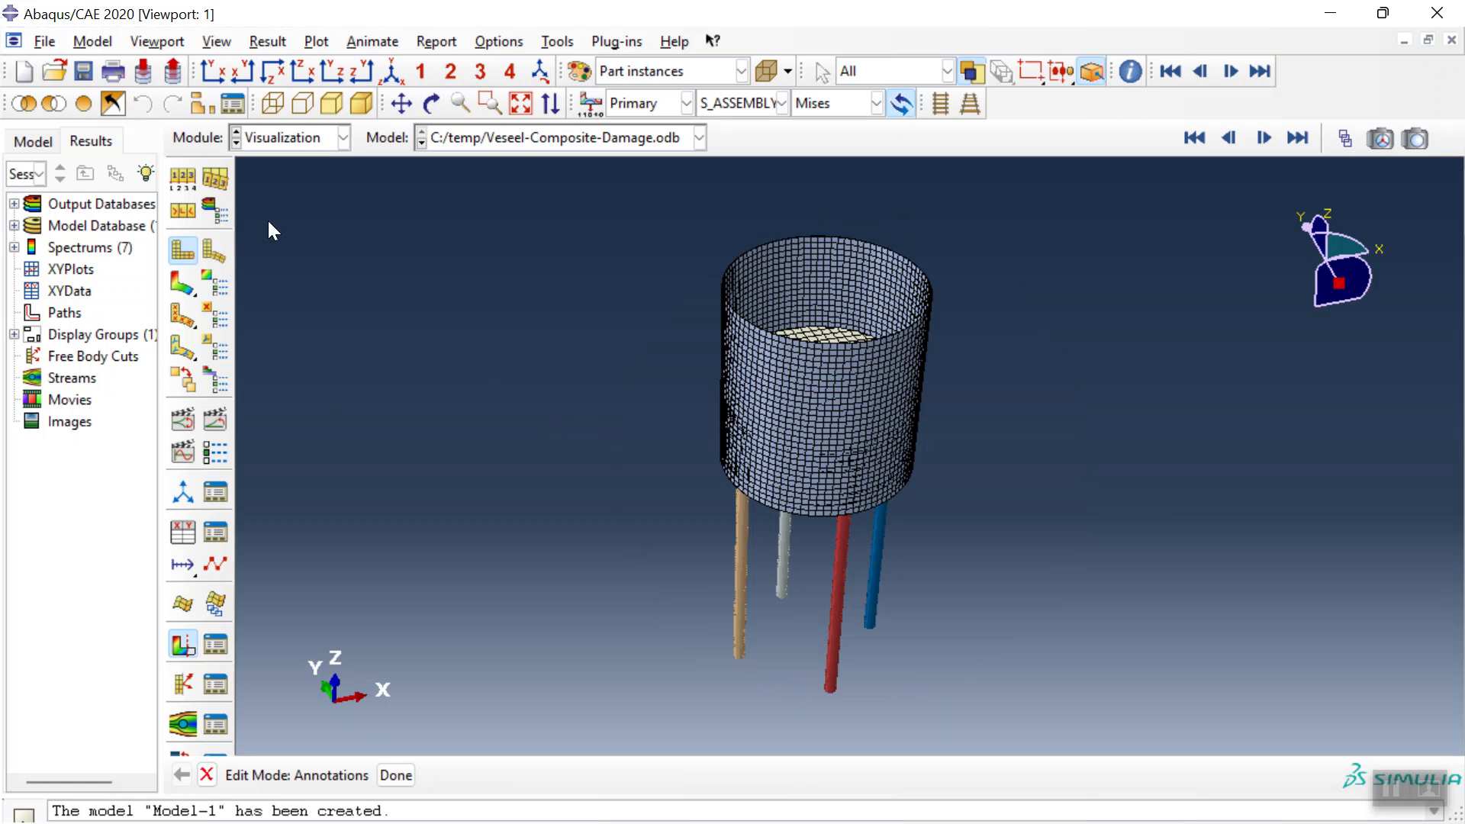
# Color-code the EULERIAN-1 part instance light blue and the VESSEL-1 instance lime green
pyautogui.click(577, 73)
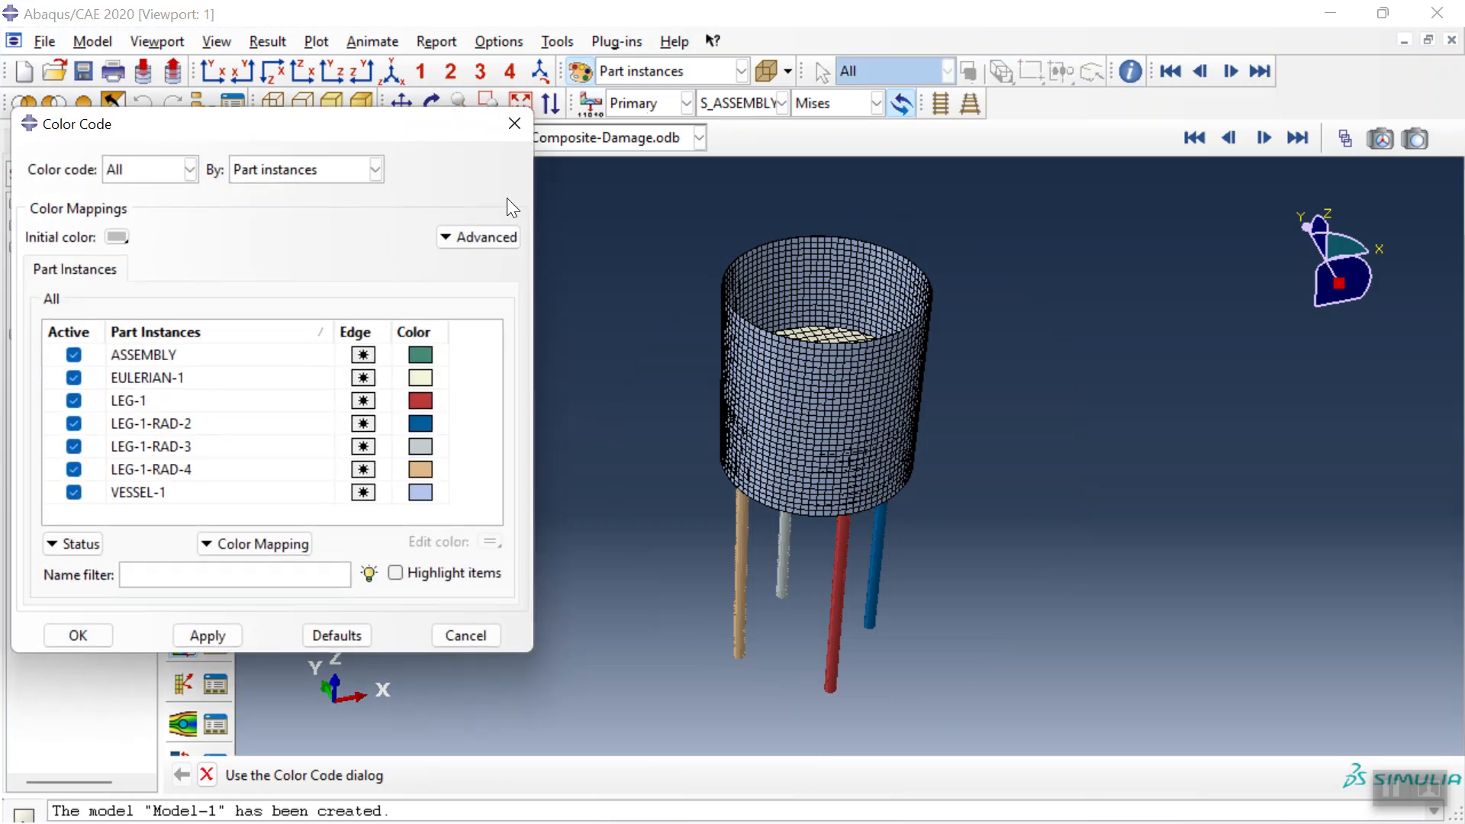
pyautogui.doubleClick(422, 378)
pyautogui.click(335, 624)
pyautogui.click(324, 656)
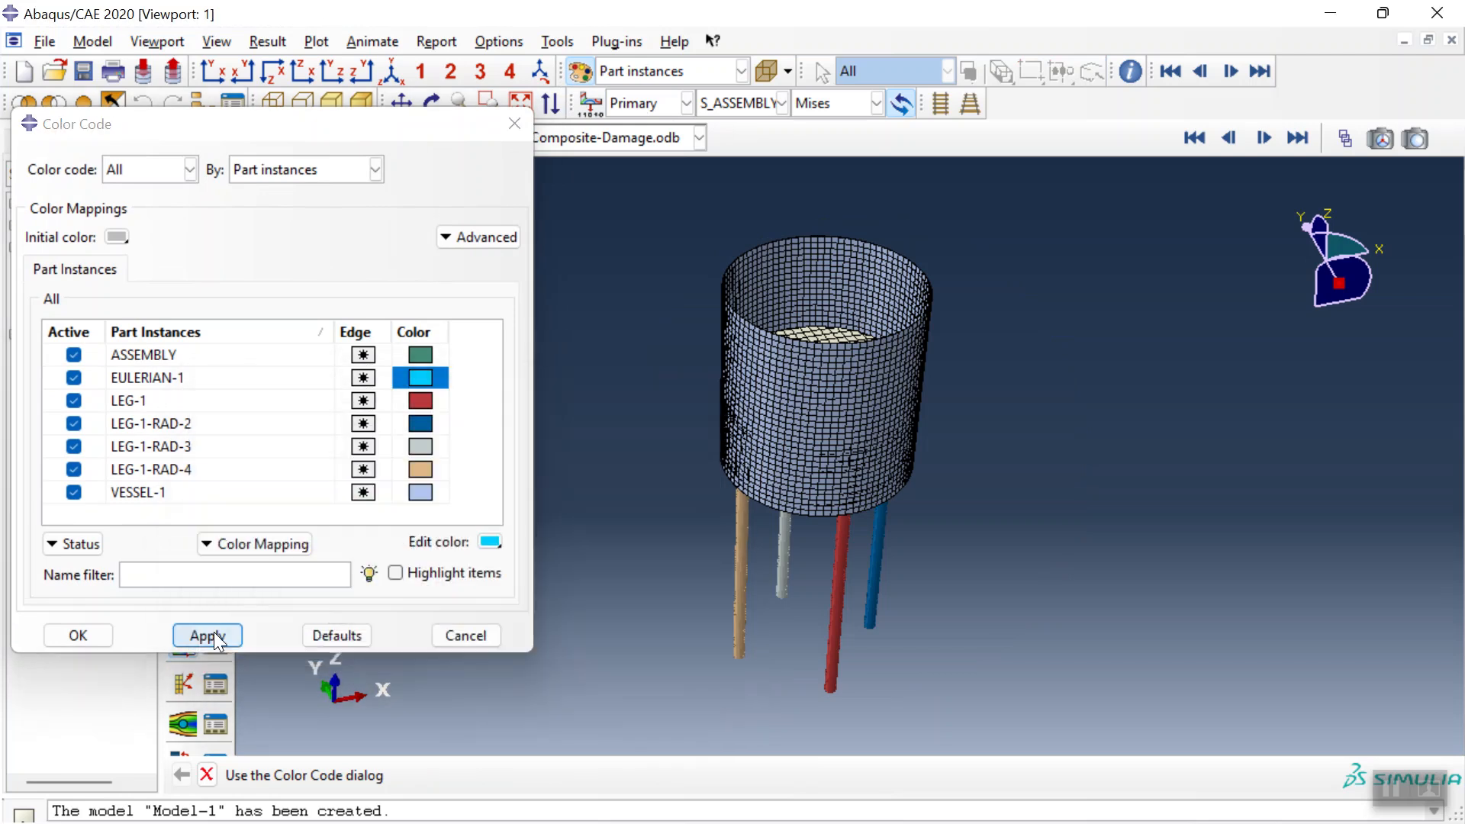
pyautogui.doubleClick(420, 490)
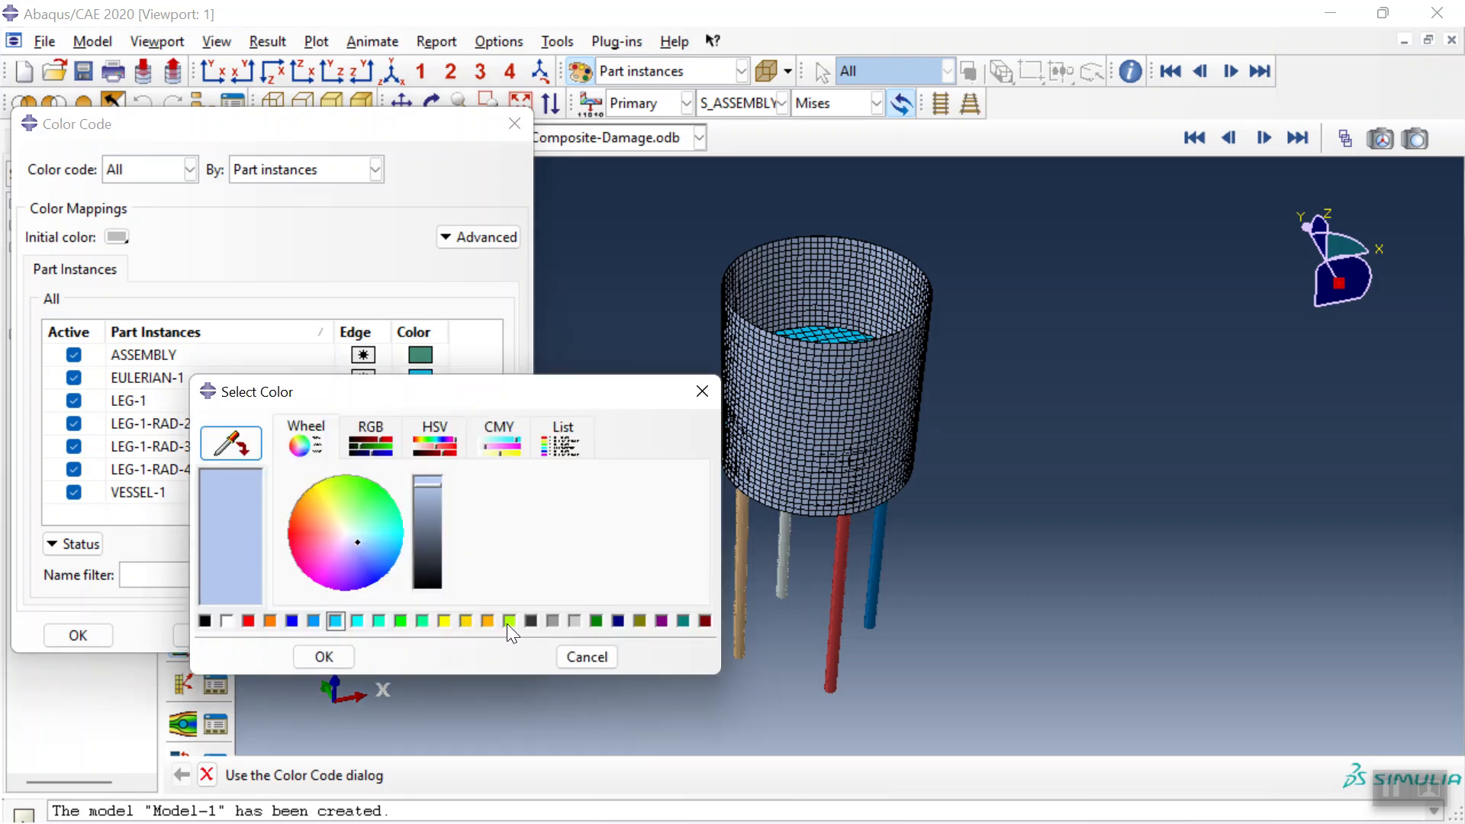
pyautogui.click(509, 621)
pyautogui.click(324, 657)
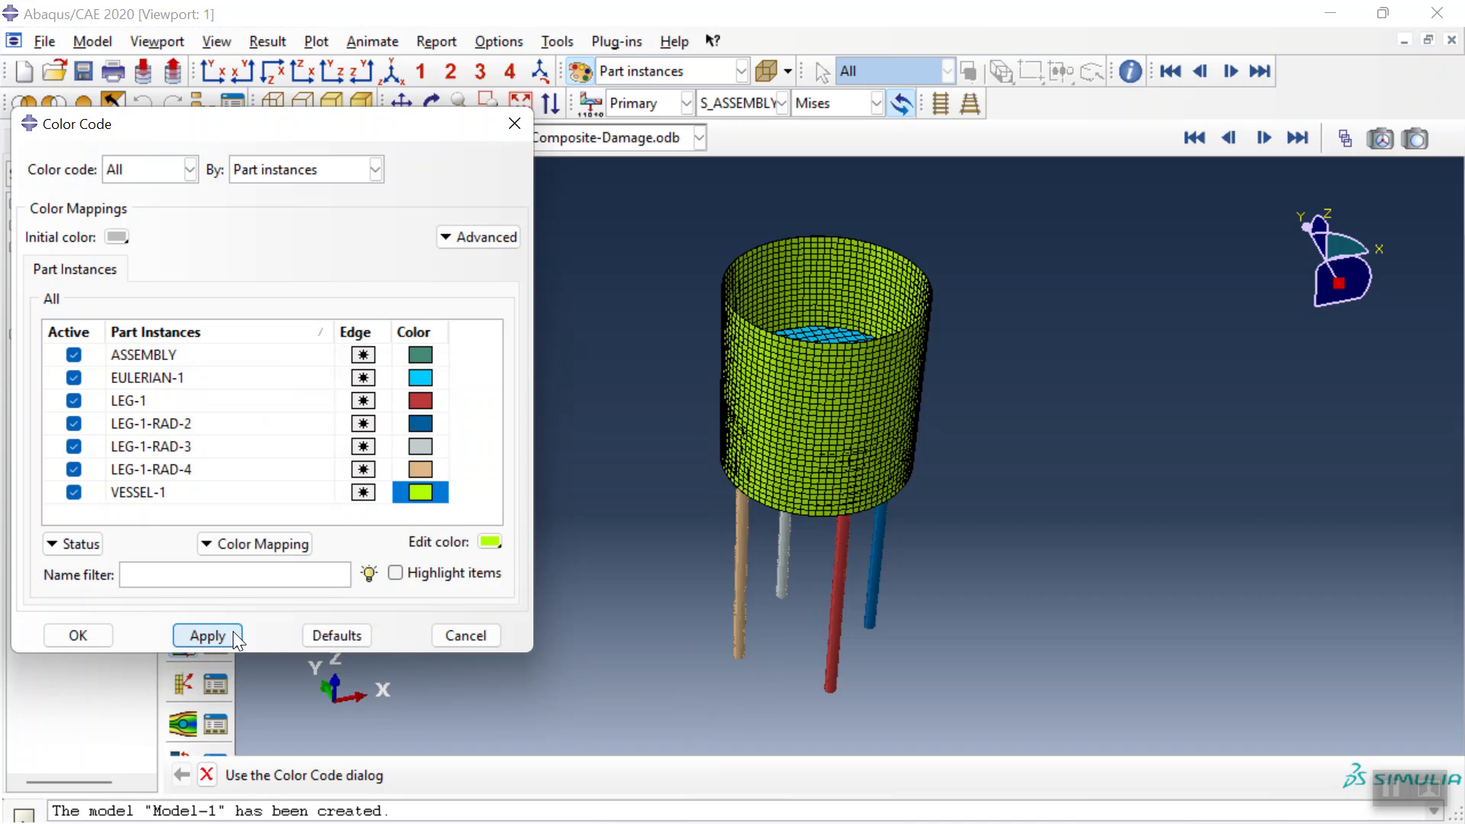
pyautogui.click(78, 634)
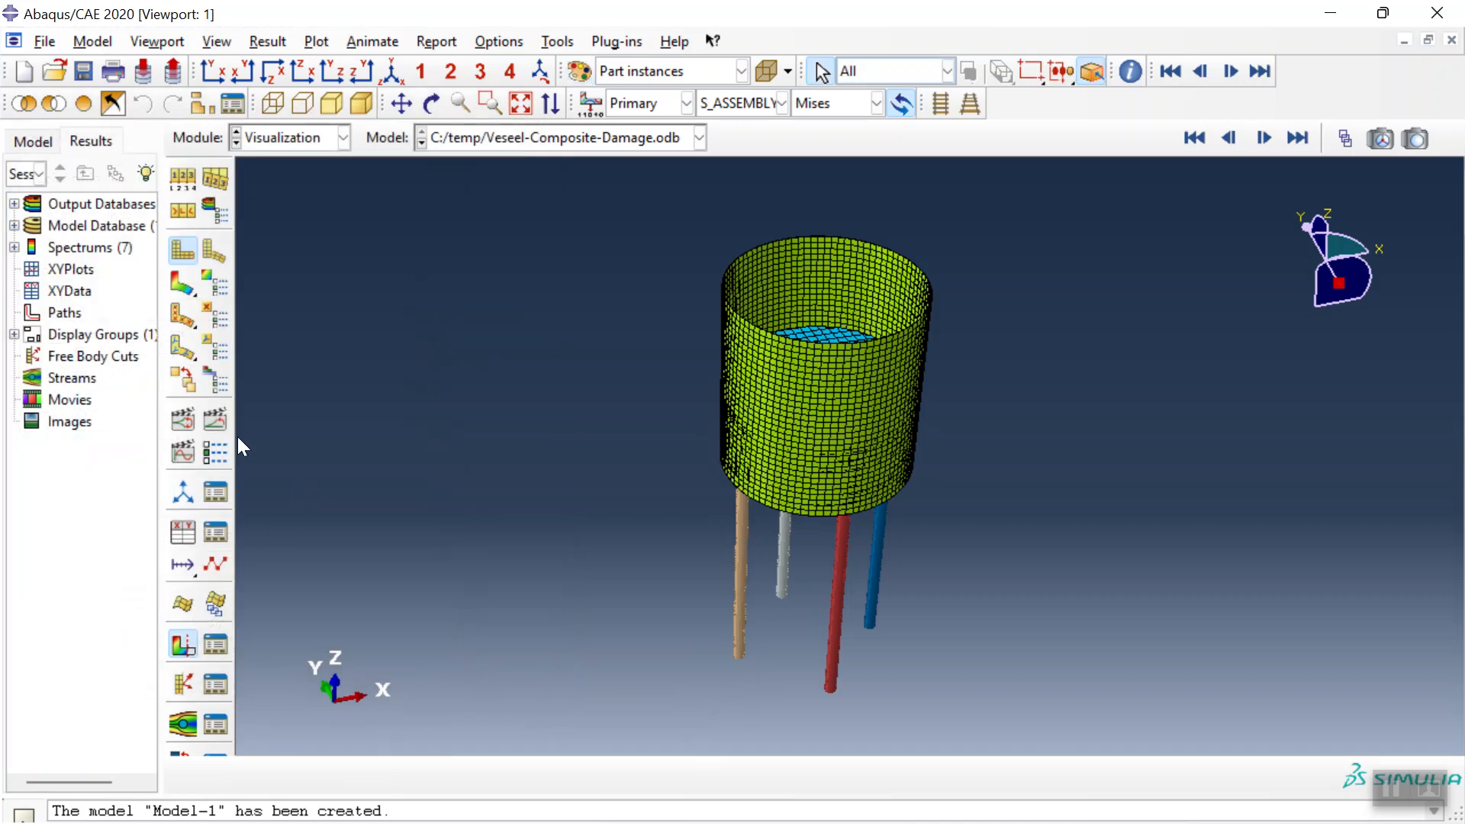
# Animate the time history and show HSNFCCRT contours on the deformed vessel, viewed from below
pyautogui.click(217, 420)
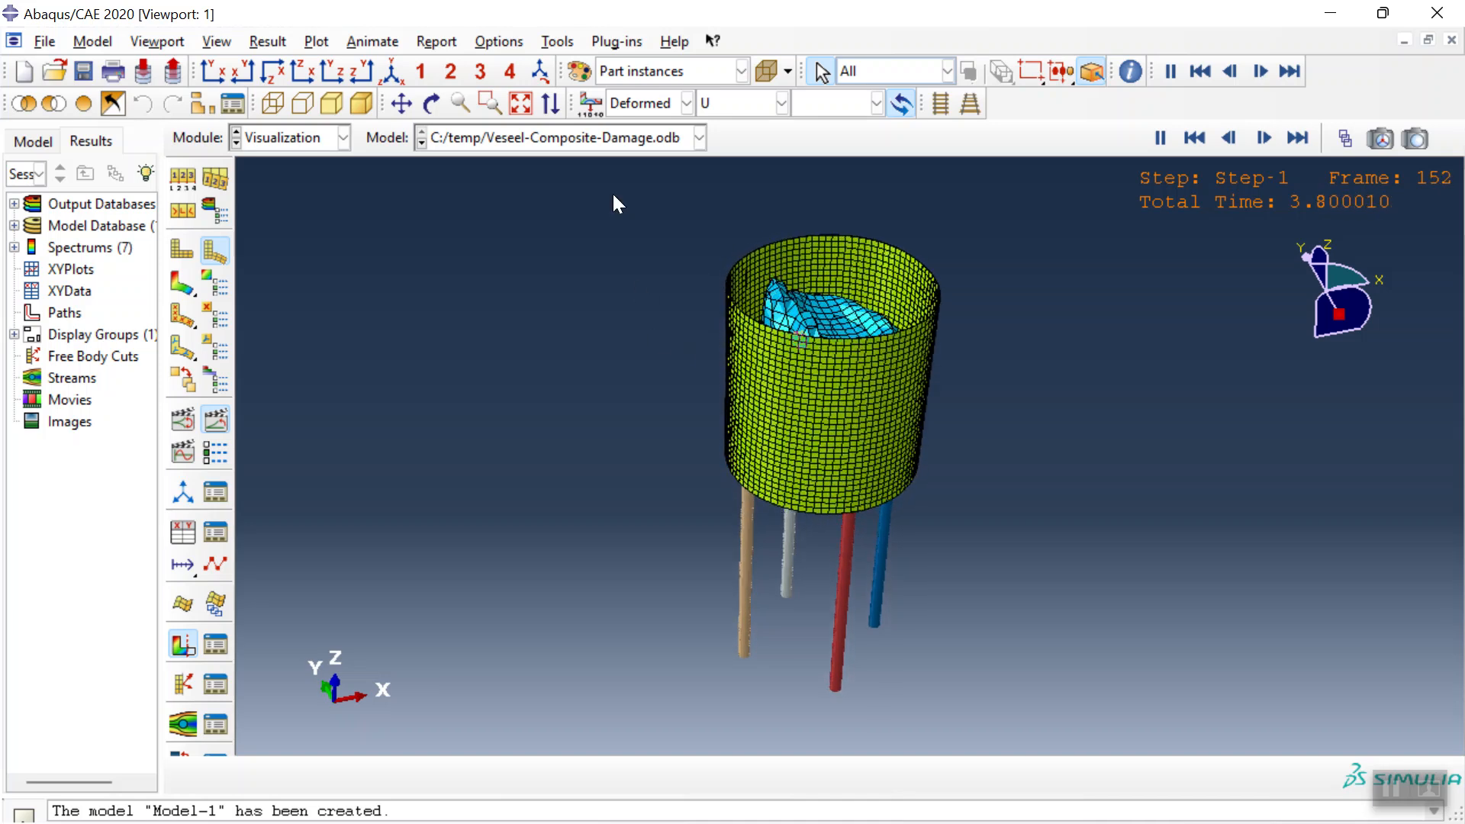
pyautogui.click(180, 283)
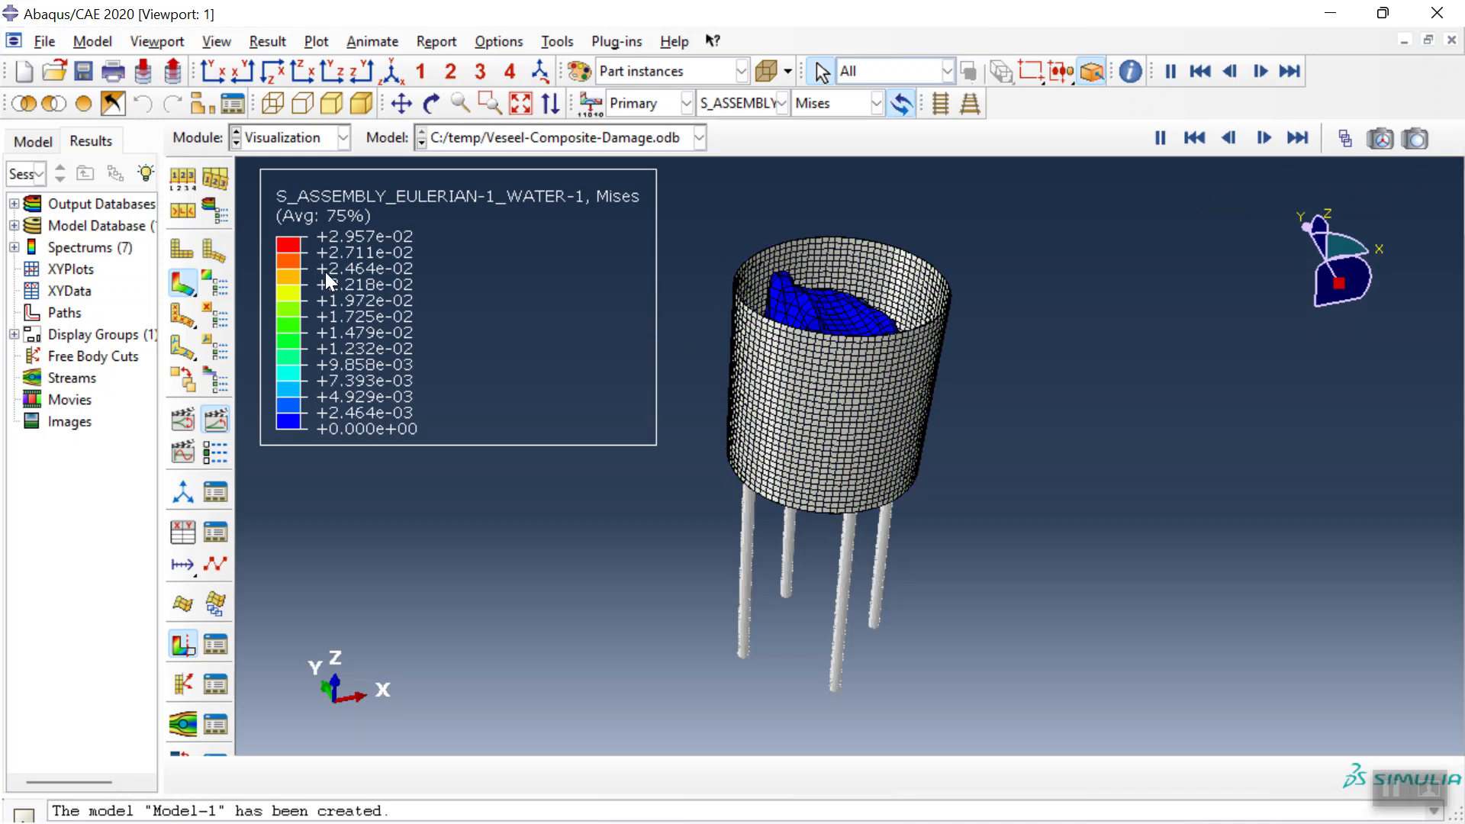
pyautogui.click(781, 103)
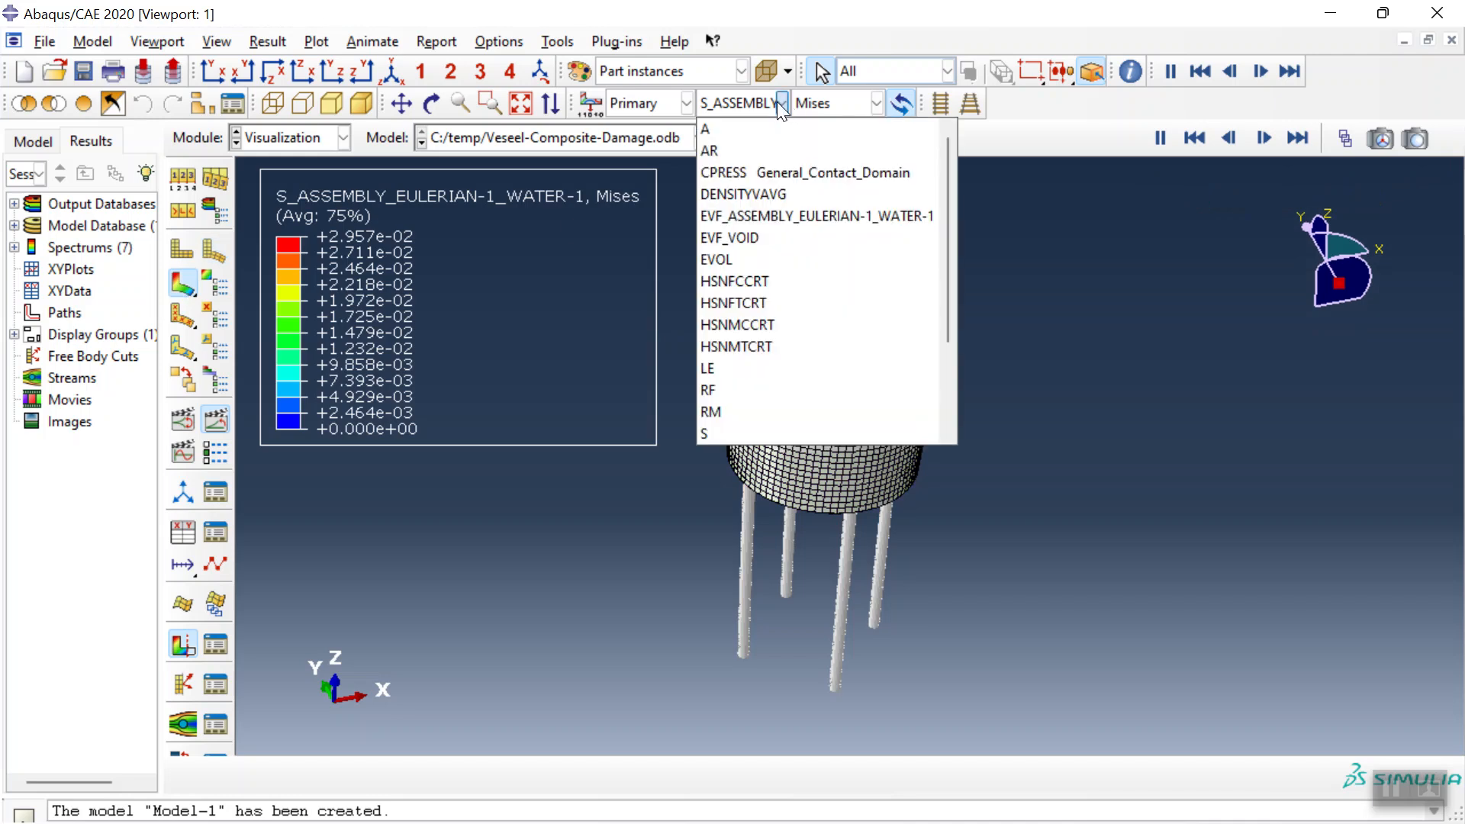
pyautogui.click(724, 276)
pyautogui.click(432, 103)
pyautogui.moveTo(839, 540); pyautogui.dragTo(966, 364)
# Display the HSNFTCRT, HSNMCCRT and HSNMTCRT damage contours one after another, leaving HSNMTCRT plotted
pyautogui.click(731, 107)
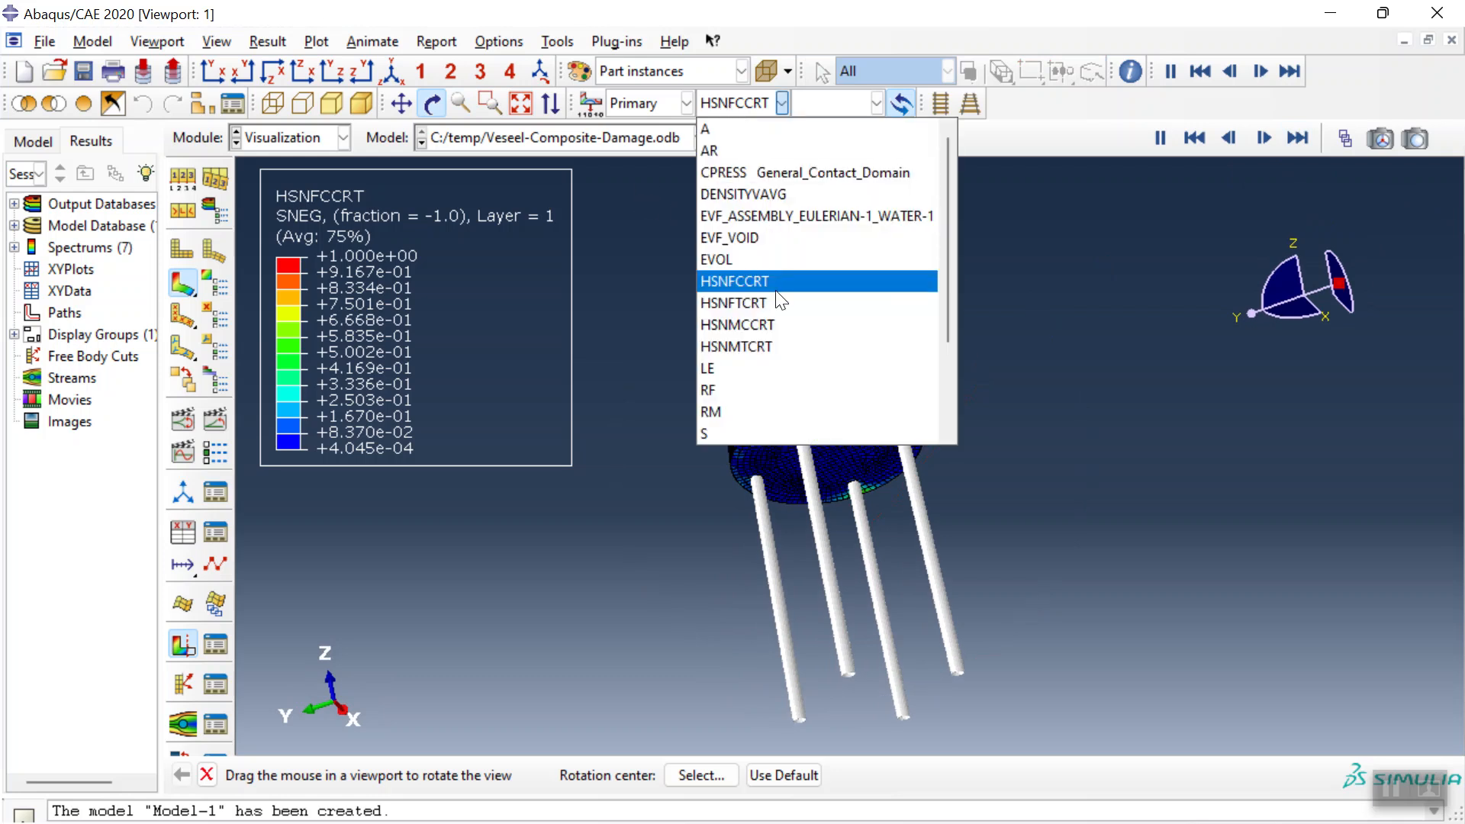
pyautogui.click(771, 303)
pyautogui.moveTo(771, 297); pyautogui.dragTo(639, 374)
pyautogui.click(758, 103)
pyautogui.click(763, 324)
pyautogui.click(763, 104)
pyautogui.click(786, 339)
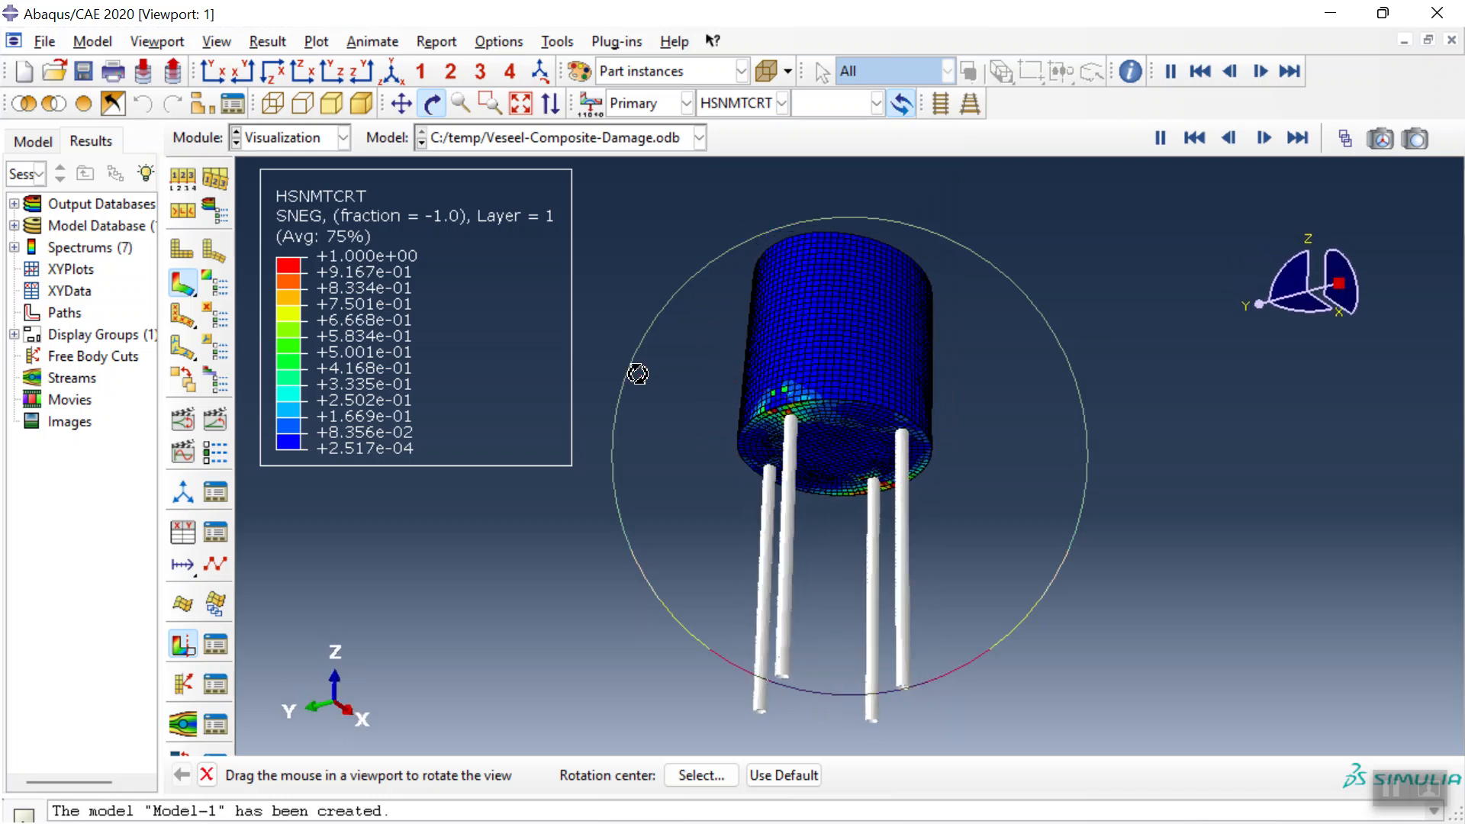
# Specify a maximum contour limit of 0.4 for the HSNMTCRT plot
pyautogui.click(215, 283)
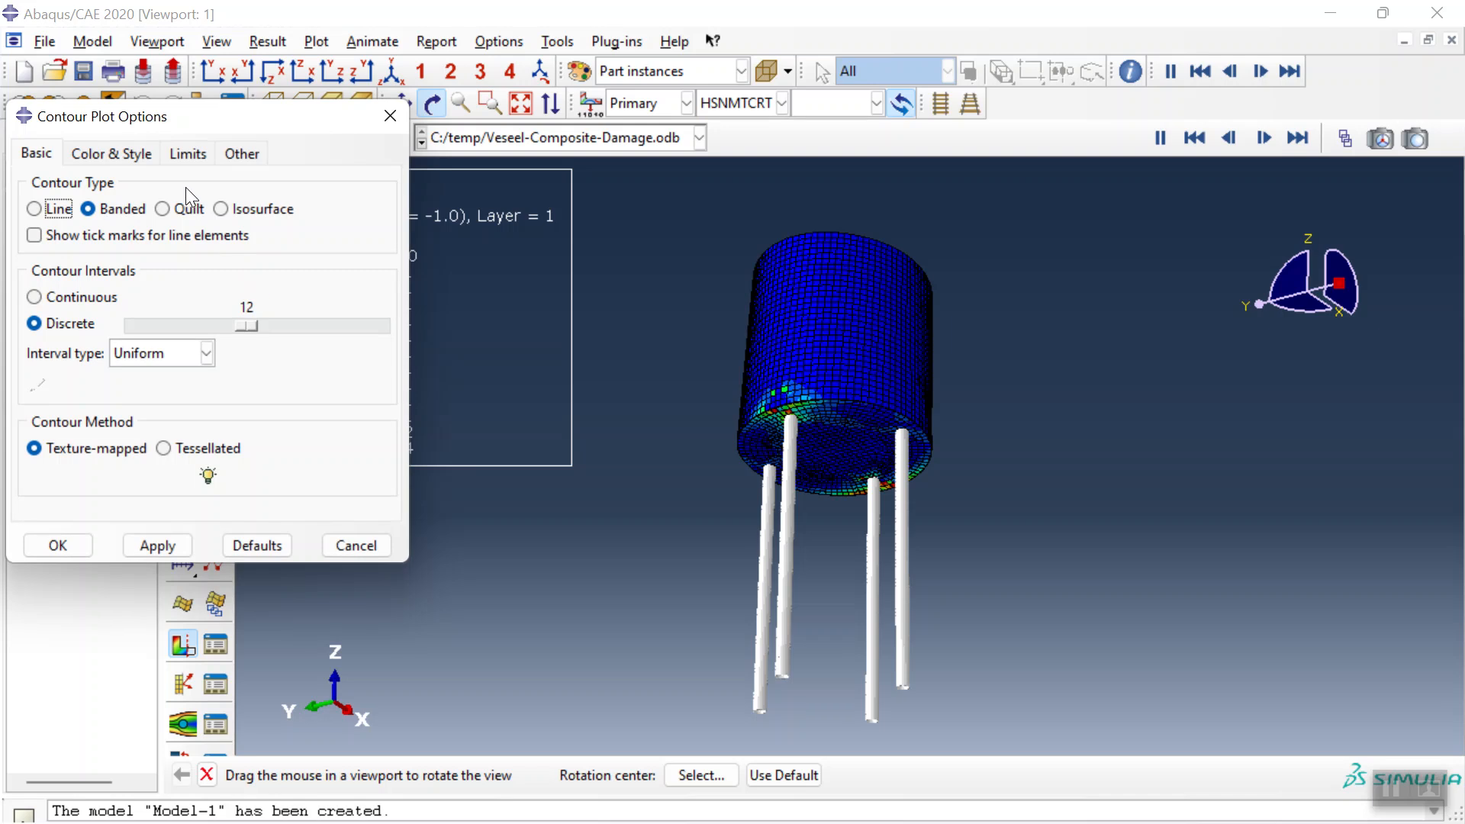
pyautogui.click(186, 153)
pyautogui.click(86, 281)
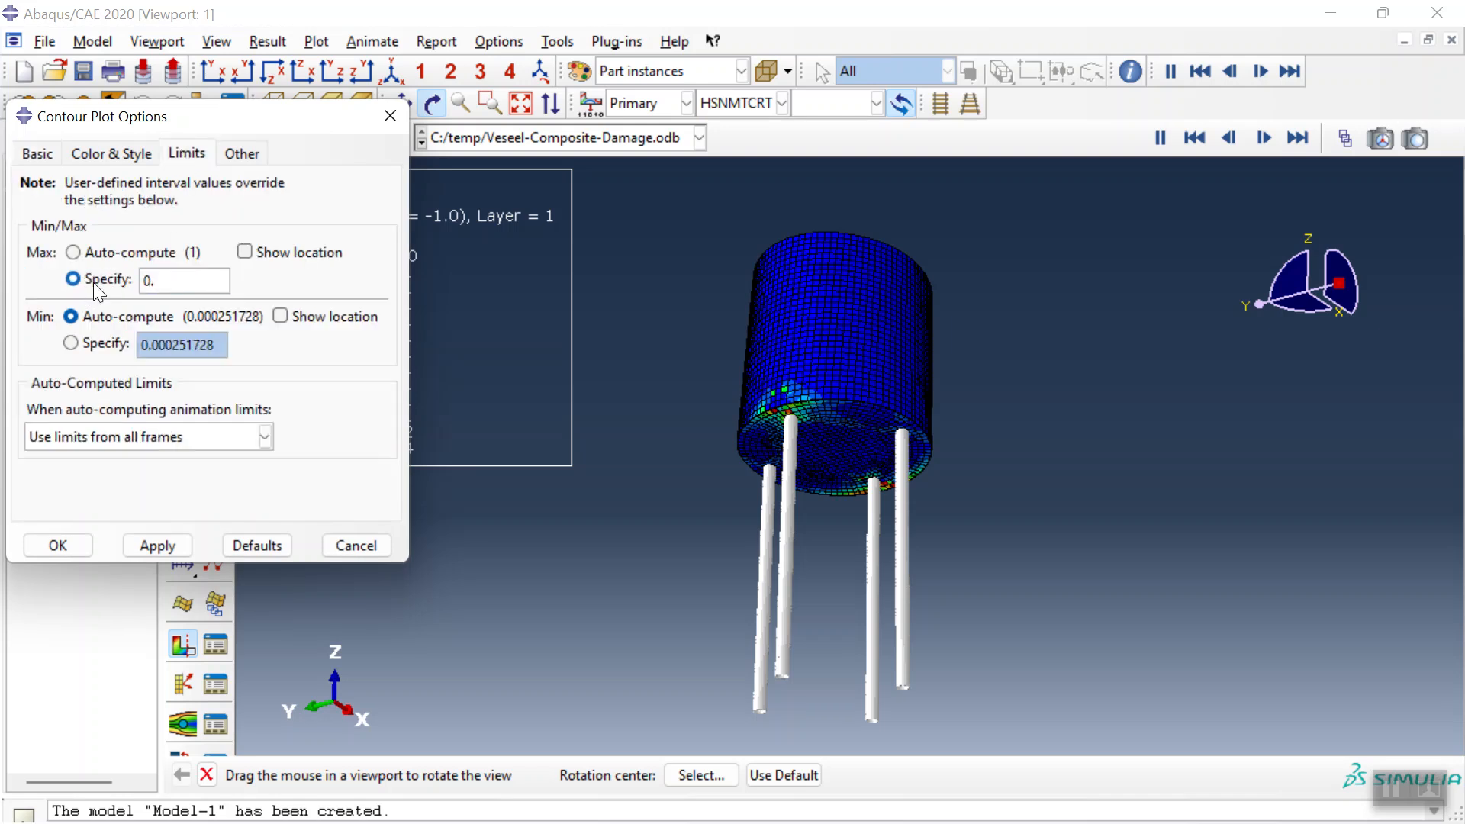
pyautogui.click(172, 540)
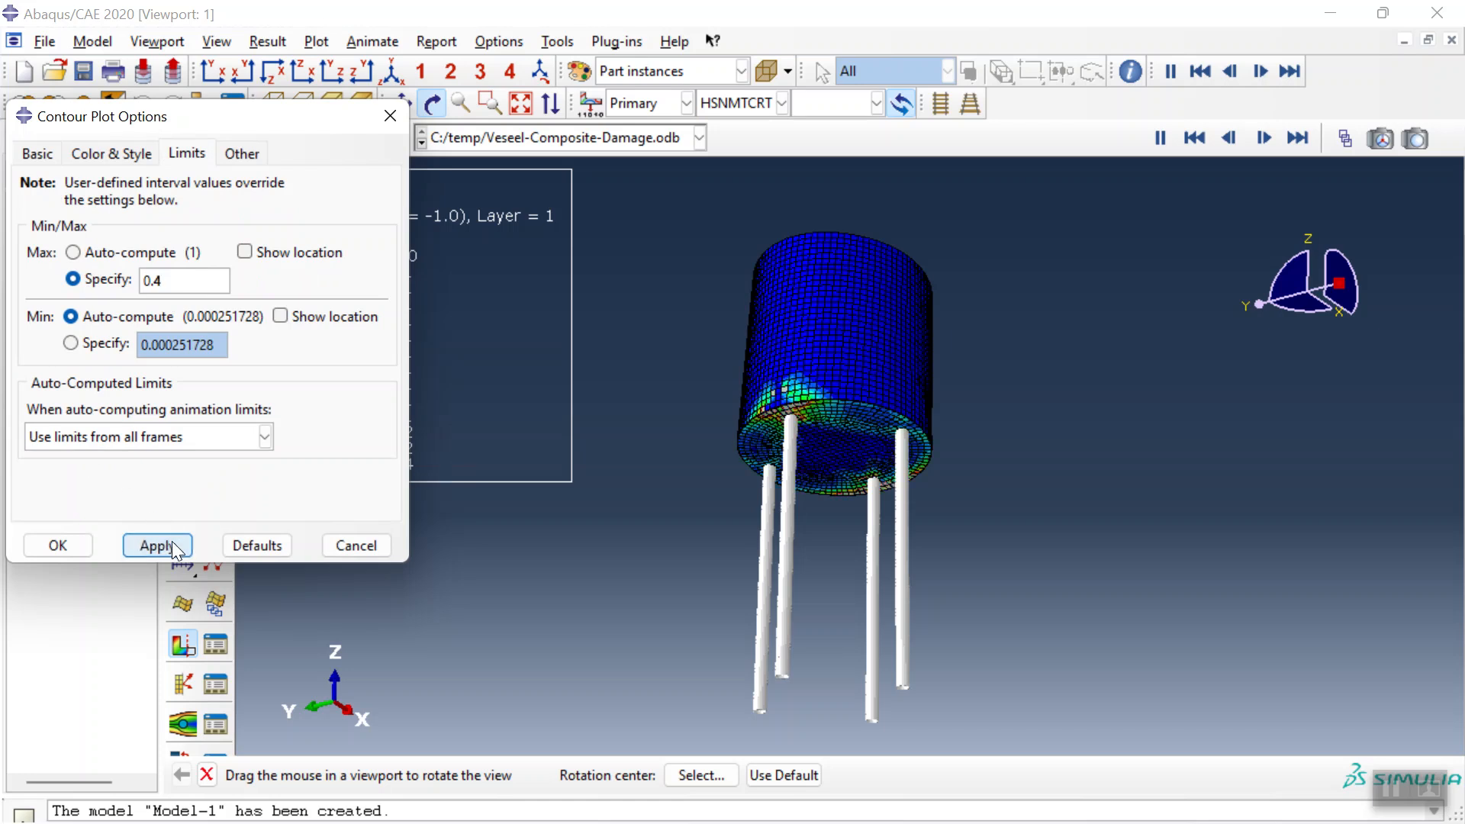
pyautogui.click(61, 544)
# Replay the HSNMTCRT time-history animation seen from below and go to the last frame
pyautogui.moveTo(816, 489); pyautogui.dragTo(473, 390)
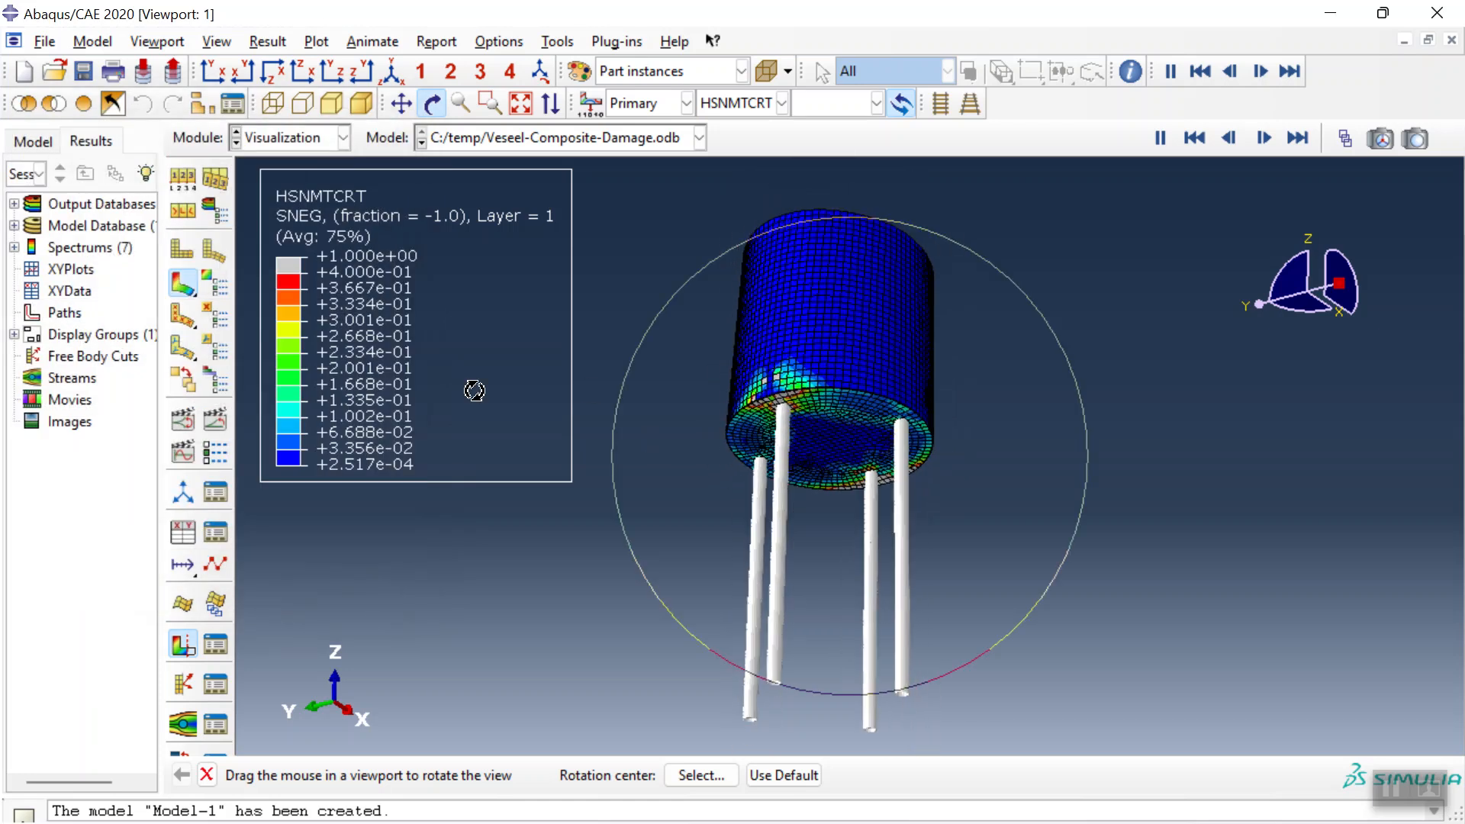
pyautogui.click(217, 424)
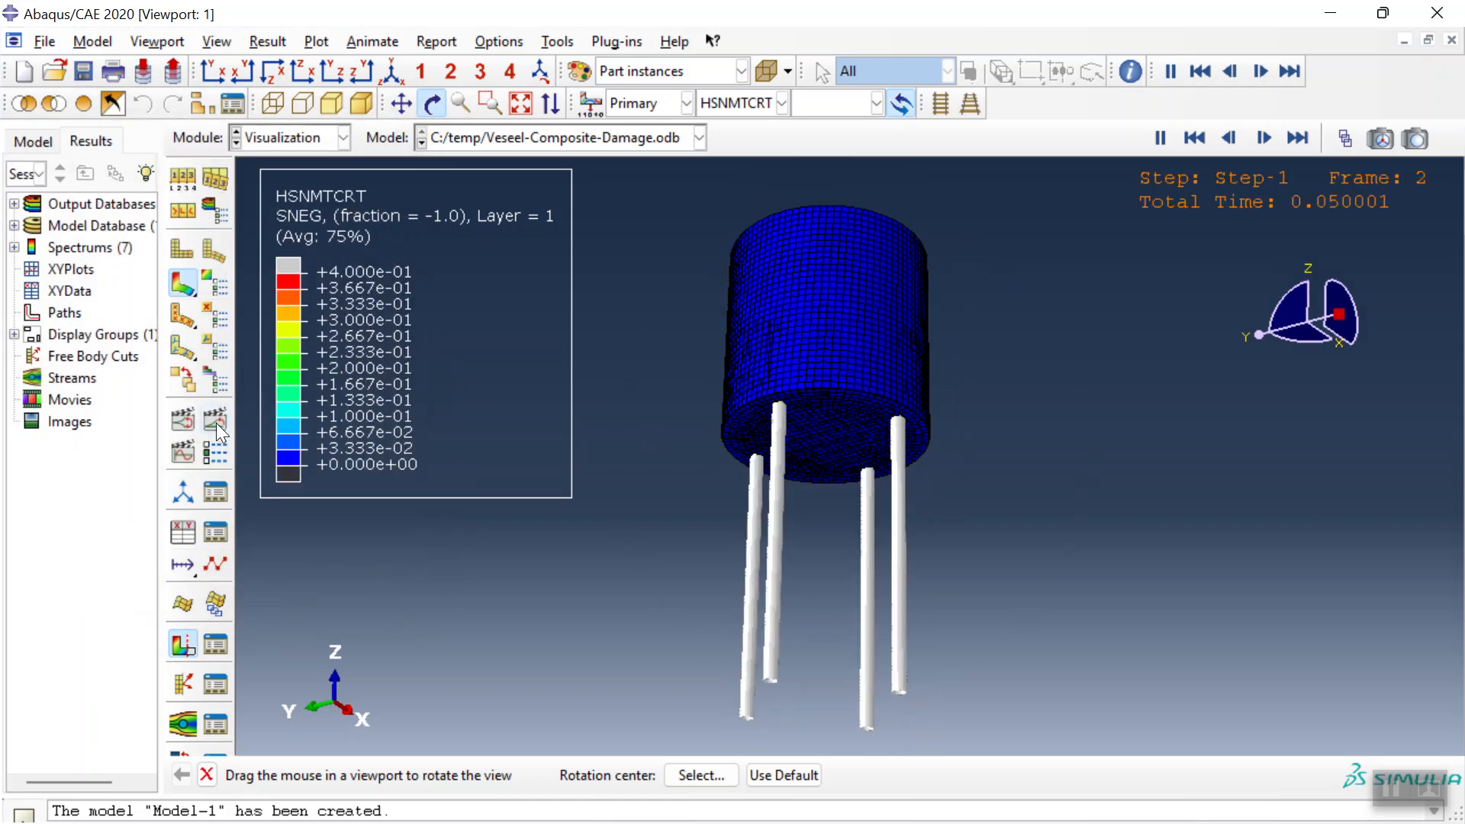
pyautogui.middleClick(840, 428)
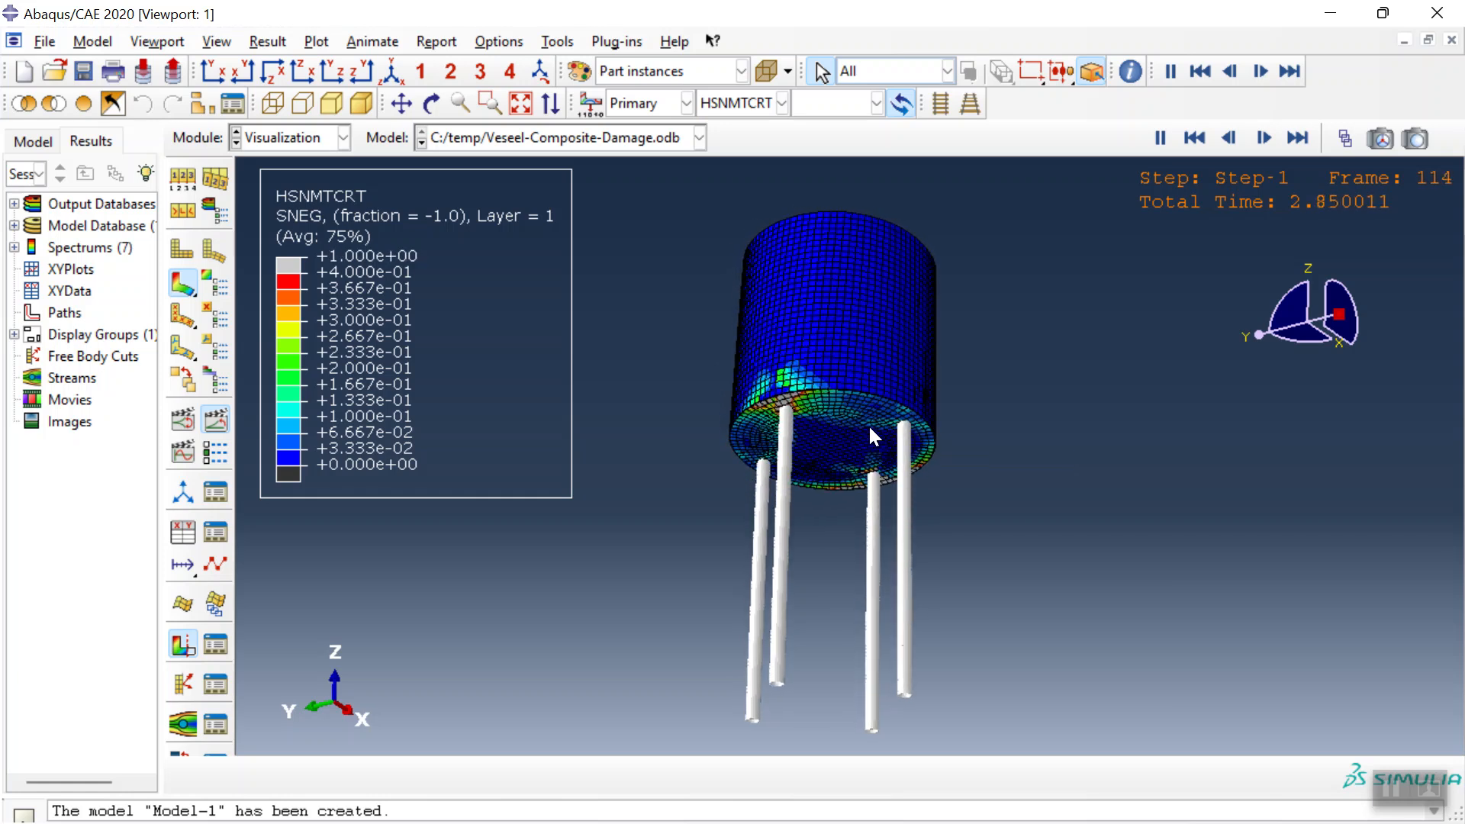
pyautogui.click(1299, 137)
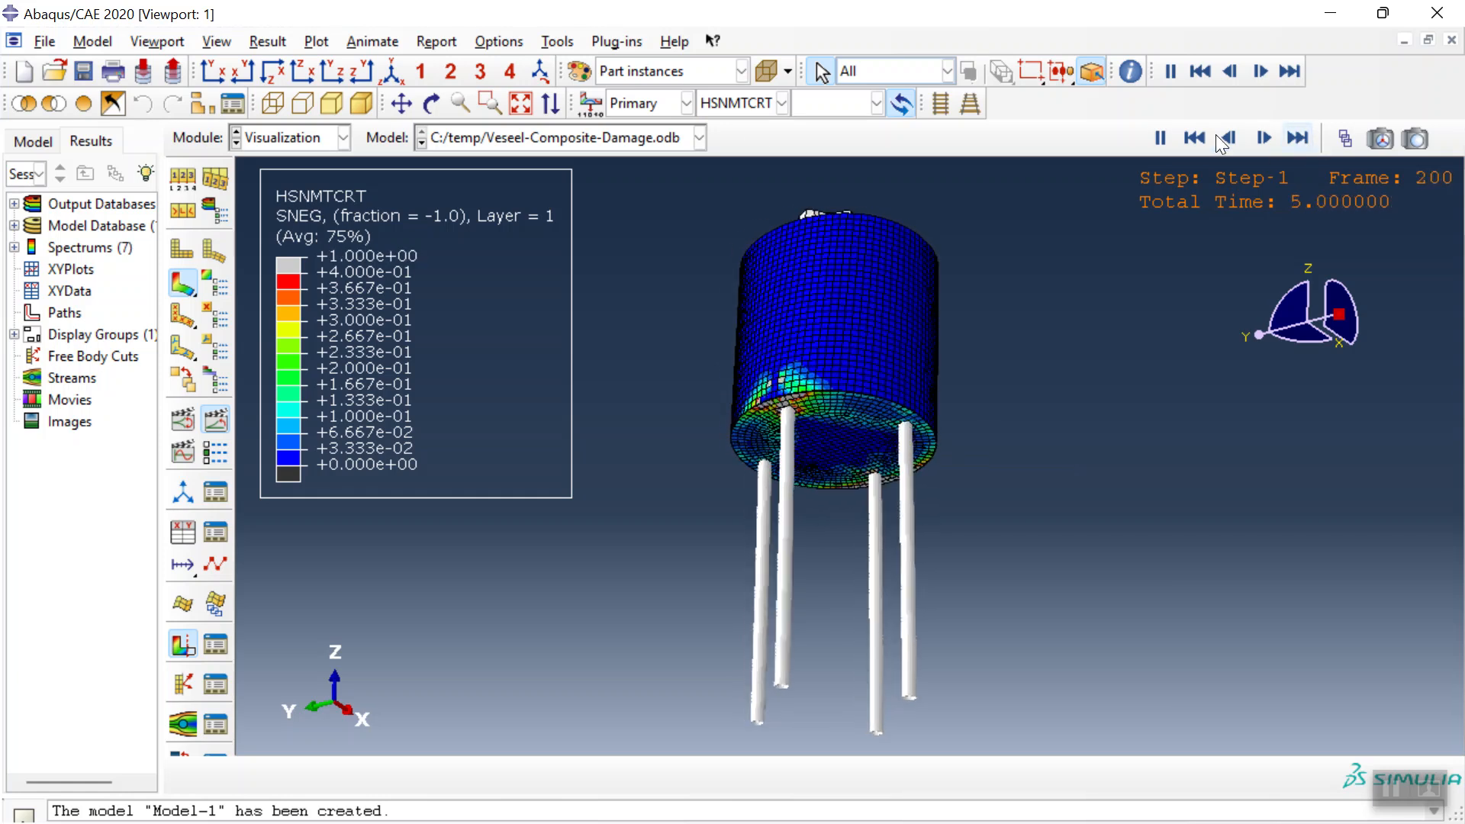
# Return the maximum contour limit to auto-compute
pyautogui.click(215, 282)
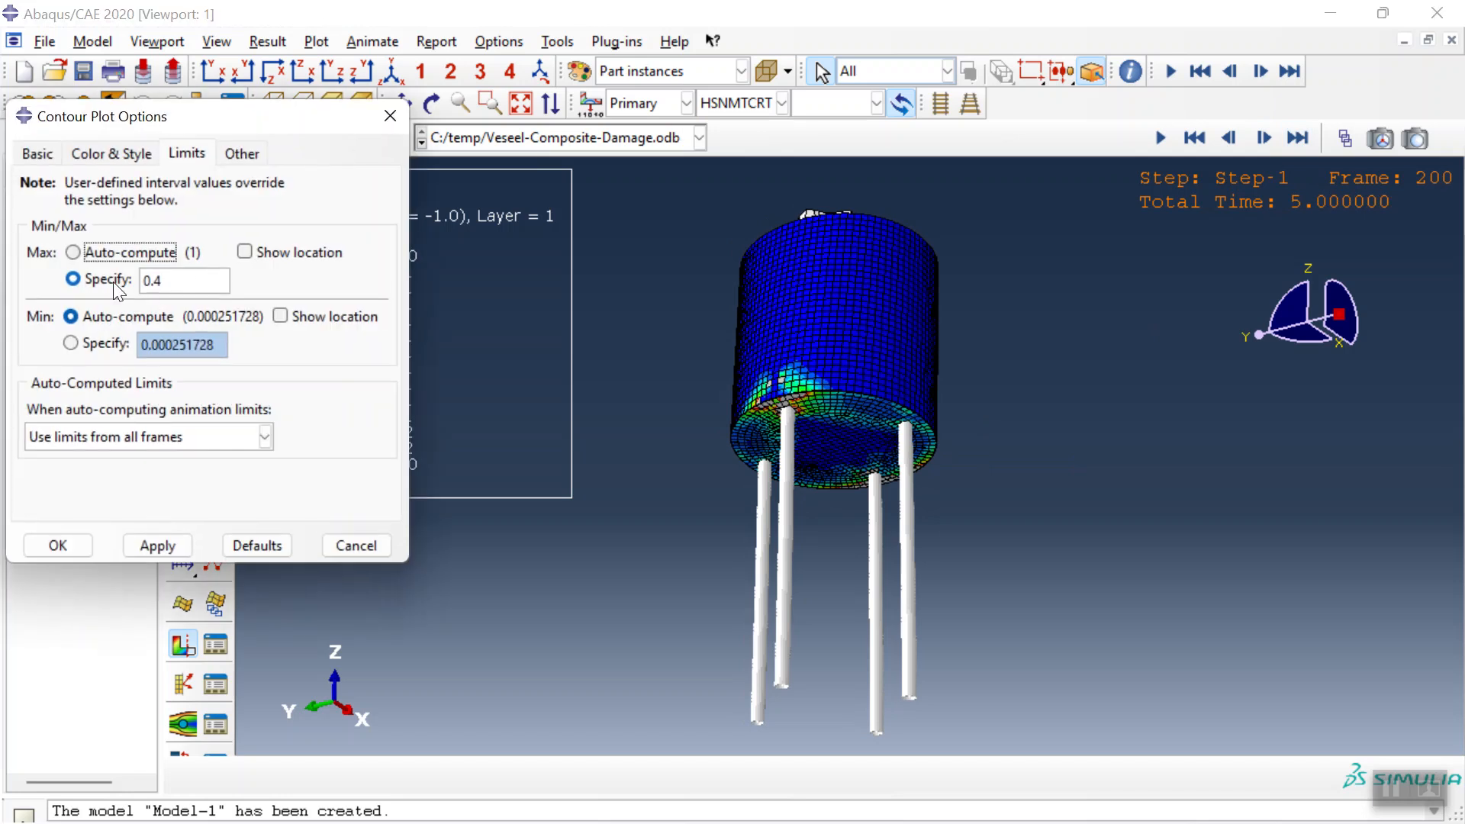
pyautogui.click(73, 253)
pyautogui.click(58, 545)
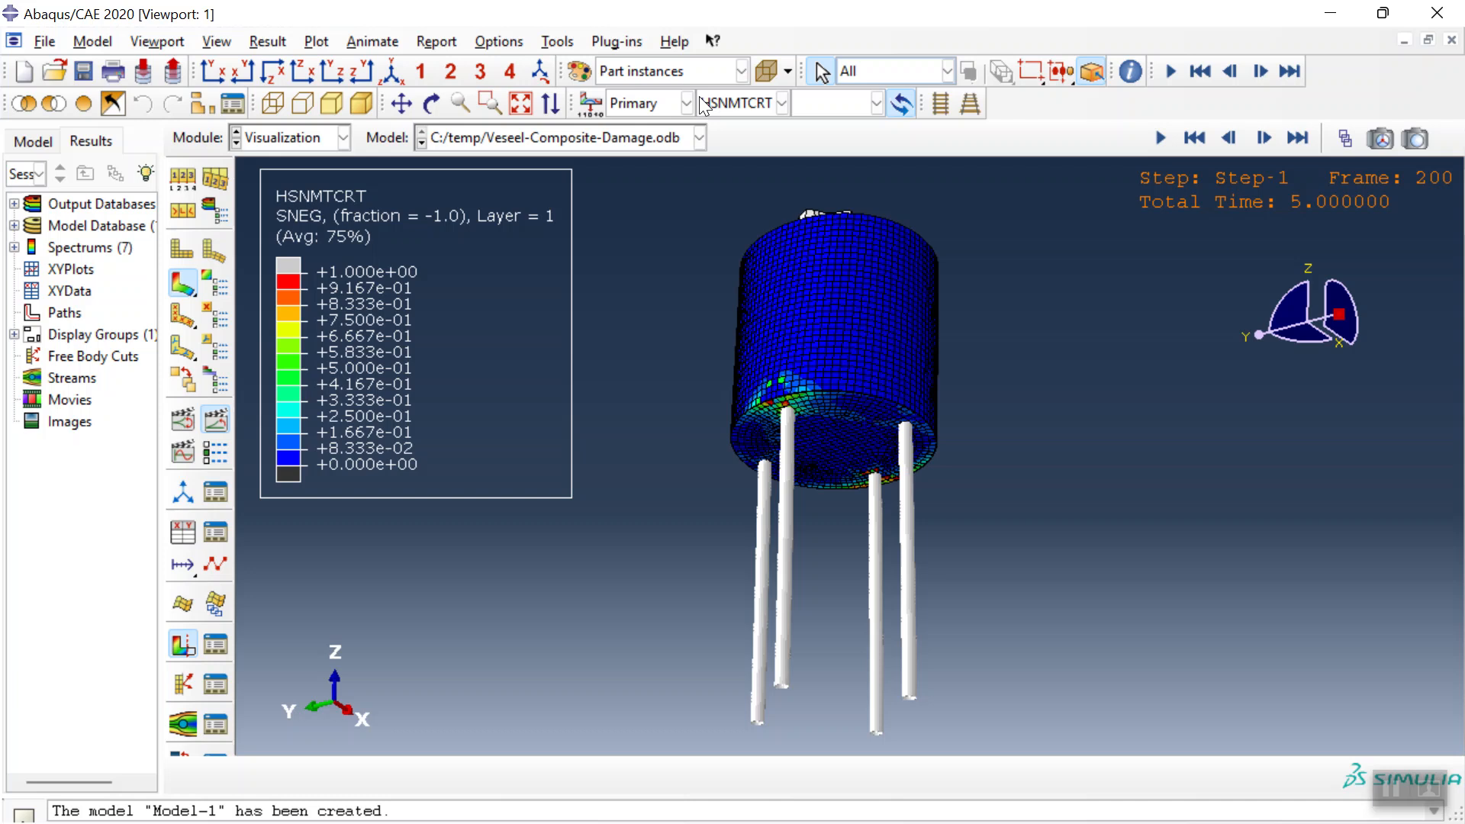
# Plot the Mises stress (S) contours on the model, viewed from above
pyautogui.click(431, 103)
pyautogui.moveTo(847, 358); pyautogui.dragTo(896, 556)
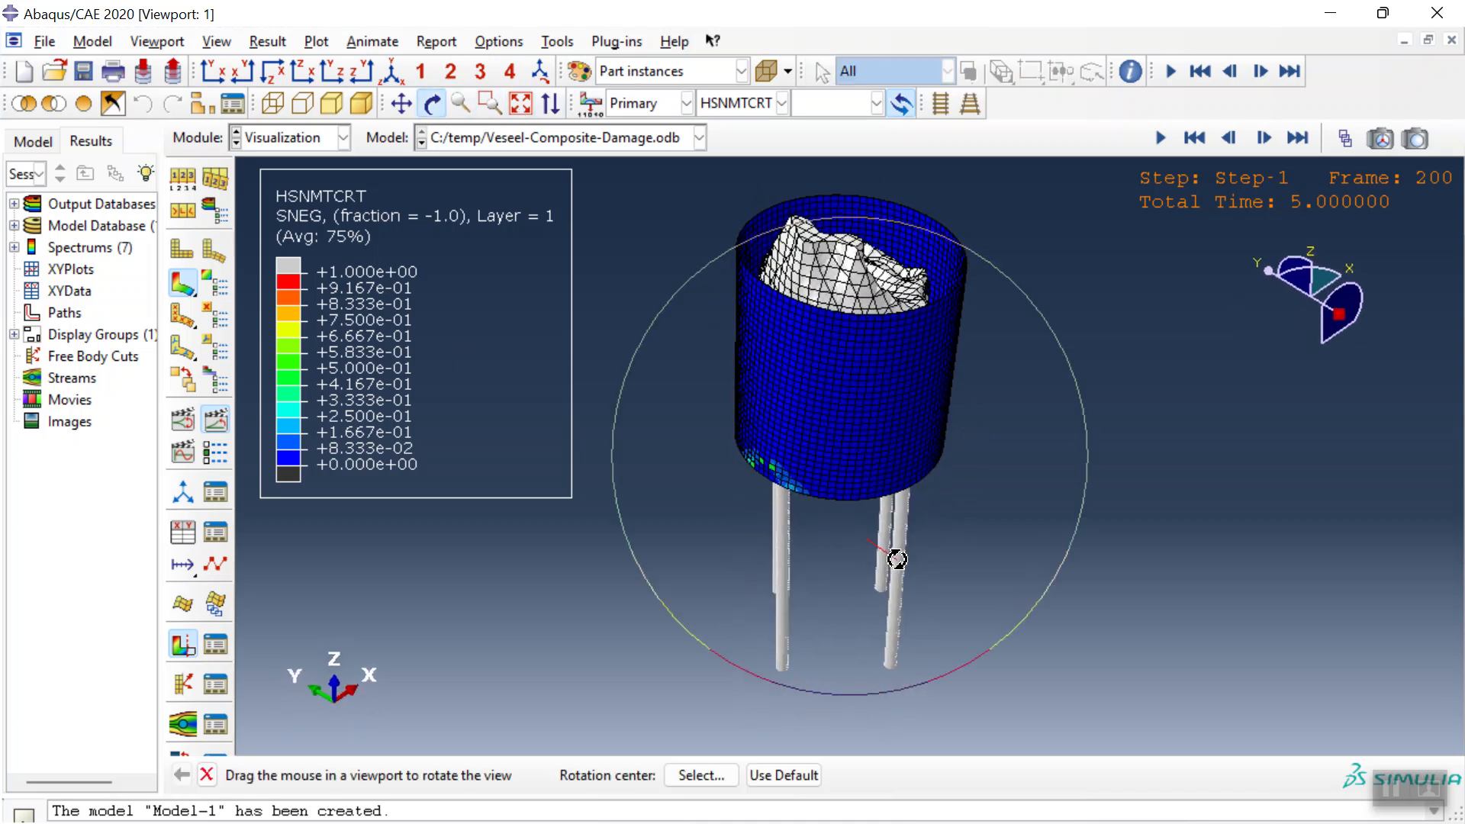
pyautogui.press('Escape')
pyautogui.click(782, 103)
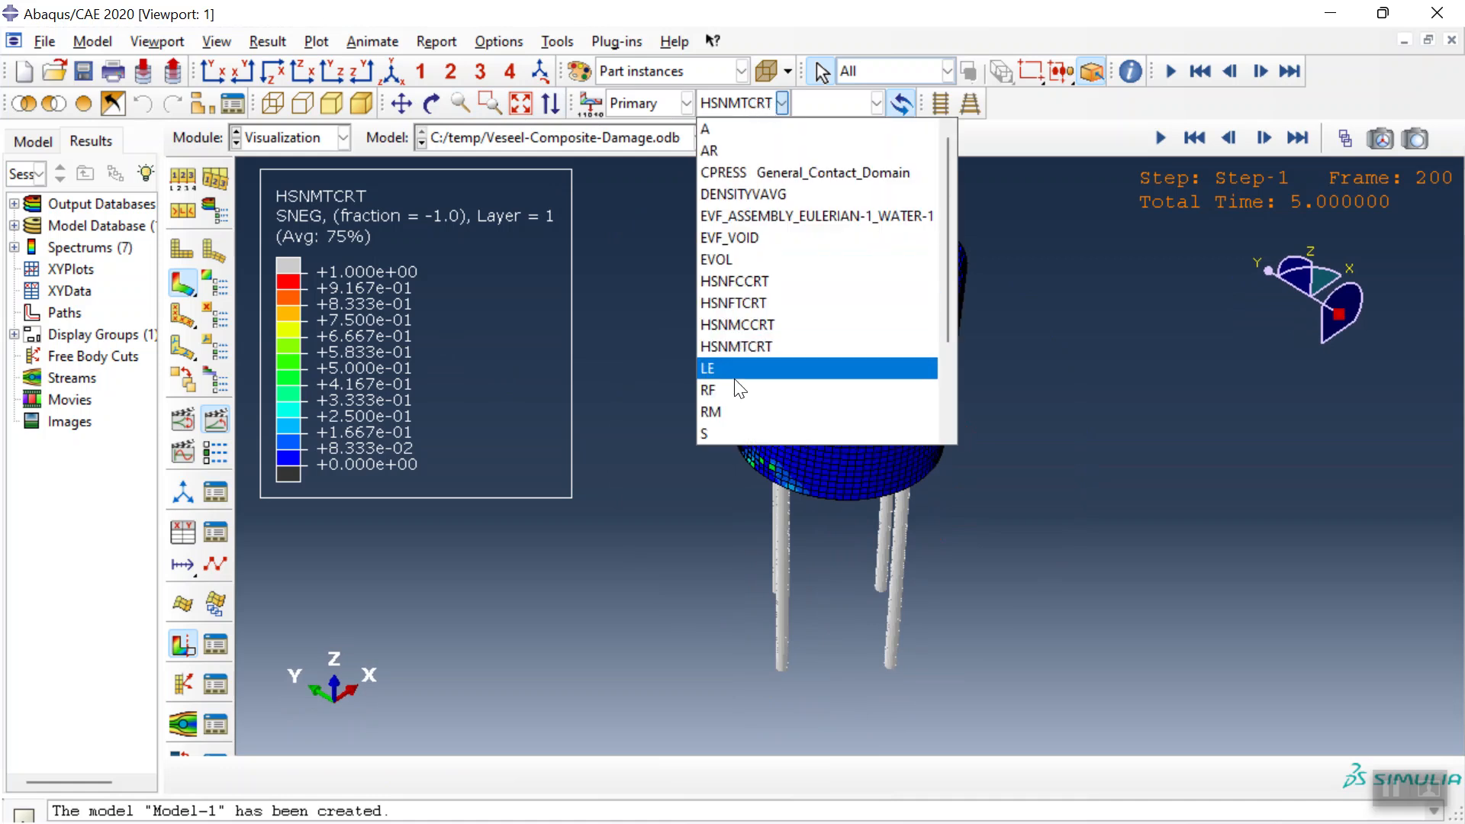
pyautogui.scroll(-2, 733, 397)
pyautogui.click(718, 348)
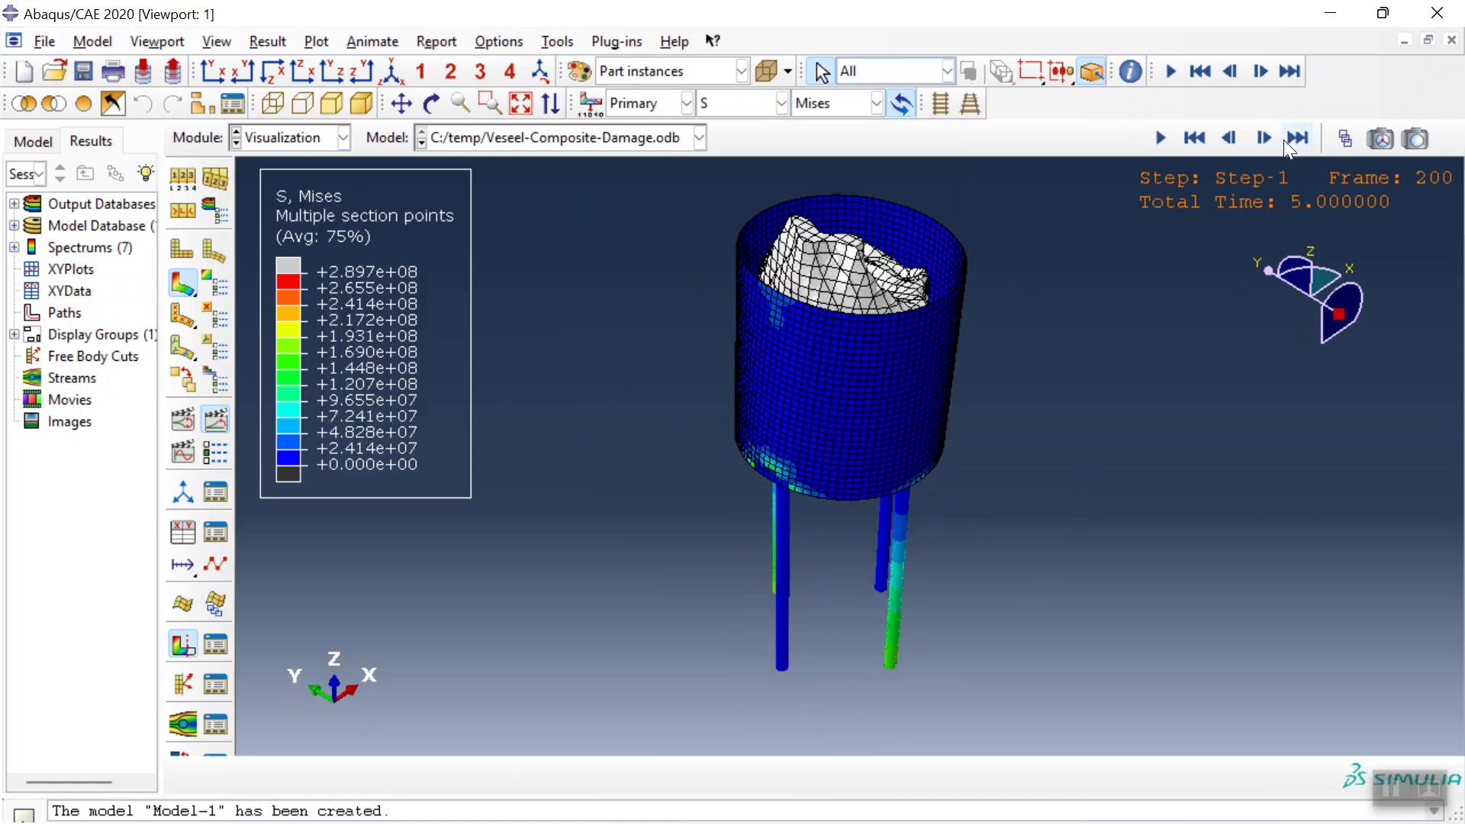
# Examine the Mises stress at the lower end of a leg up close and return to the whole model
pyautogui.click(431, 103)
pyautogui.moveTo(908, 336); pyautogui.dragTo(926, 700)
pyautogui.scroll(10, 926, 700)
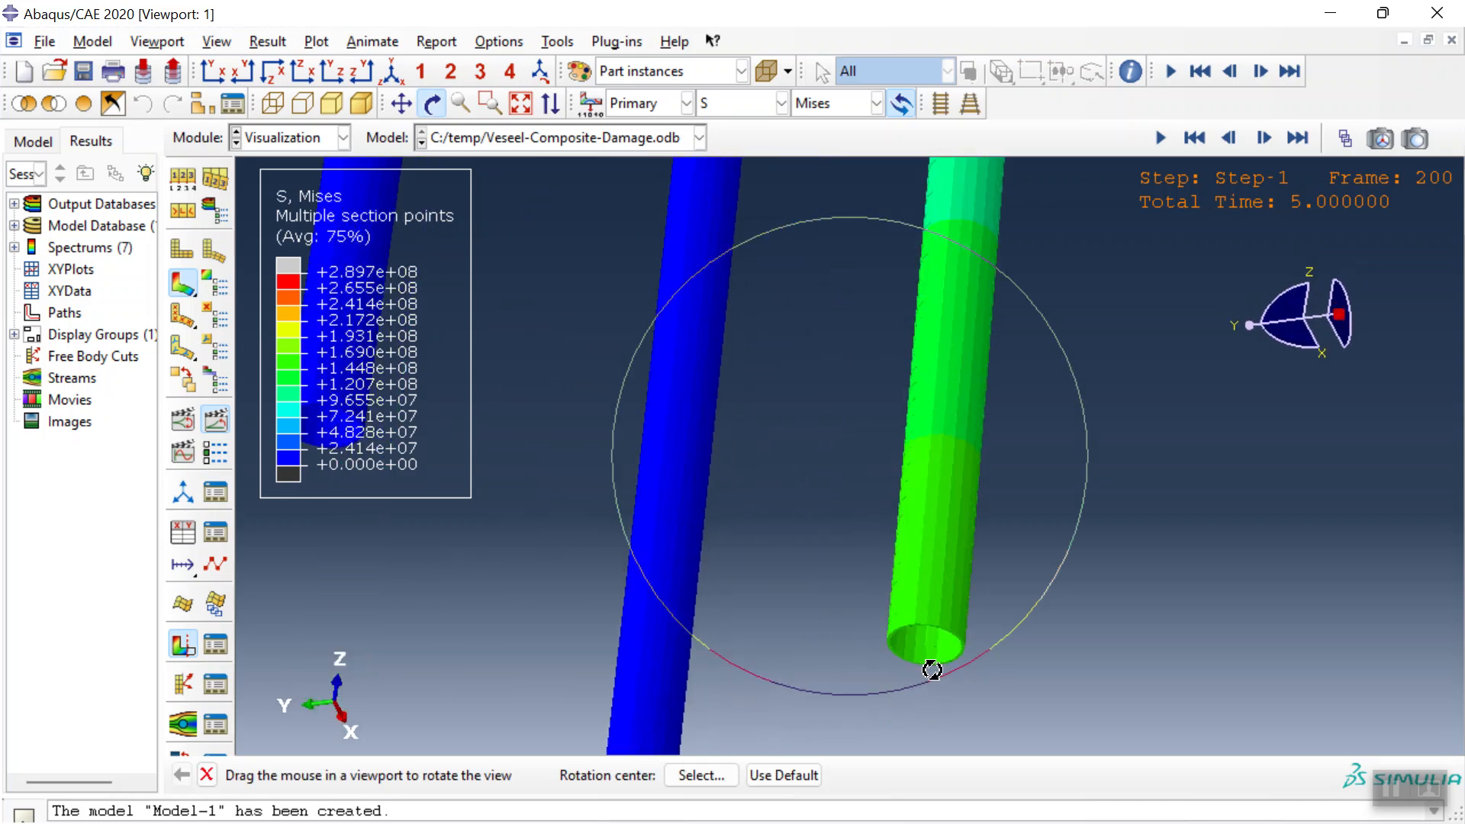
pyautogui.moveTo(996, 656); pyautogui.dragTo(933, 496)
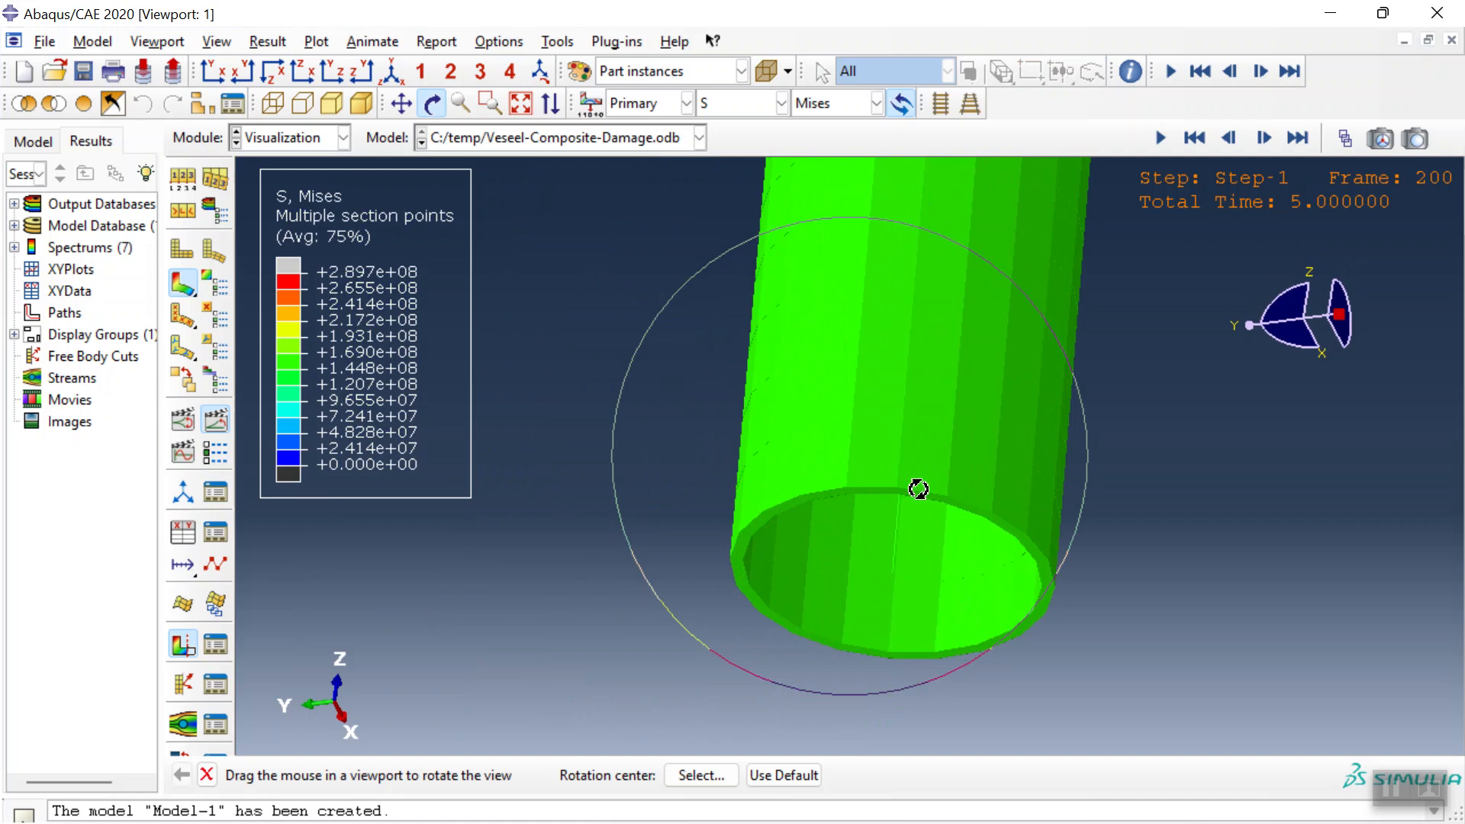
pyautogui.click(519, 105)
pyautogui.moveTo(1017, 305); pyautogui.dragTo(869, 524)
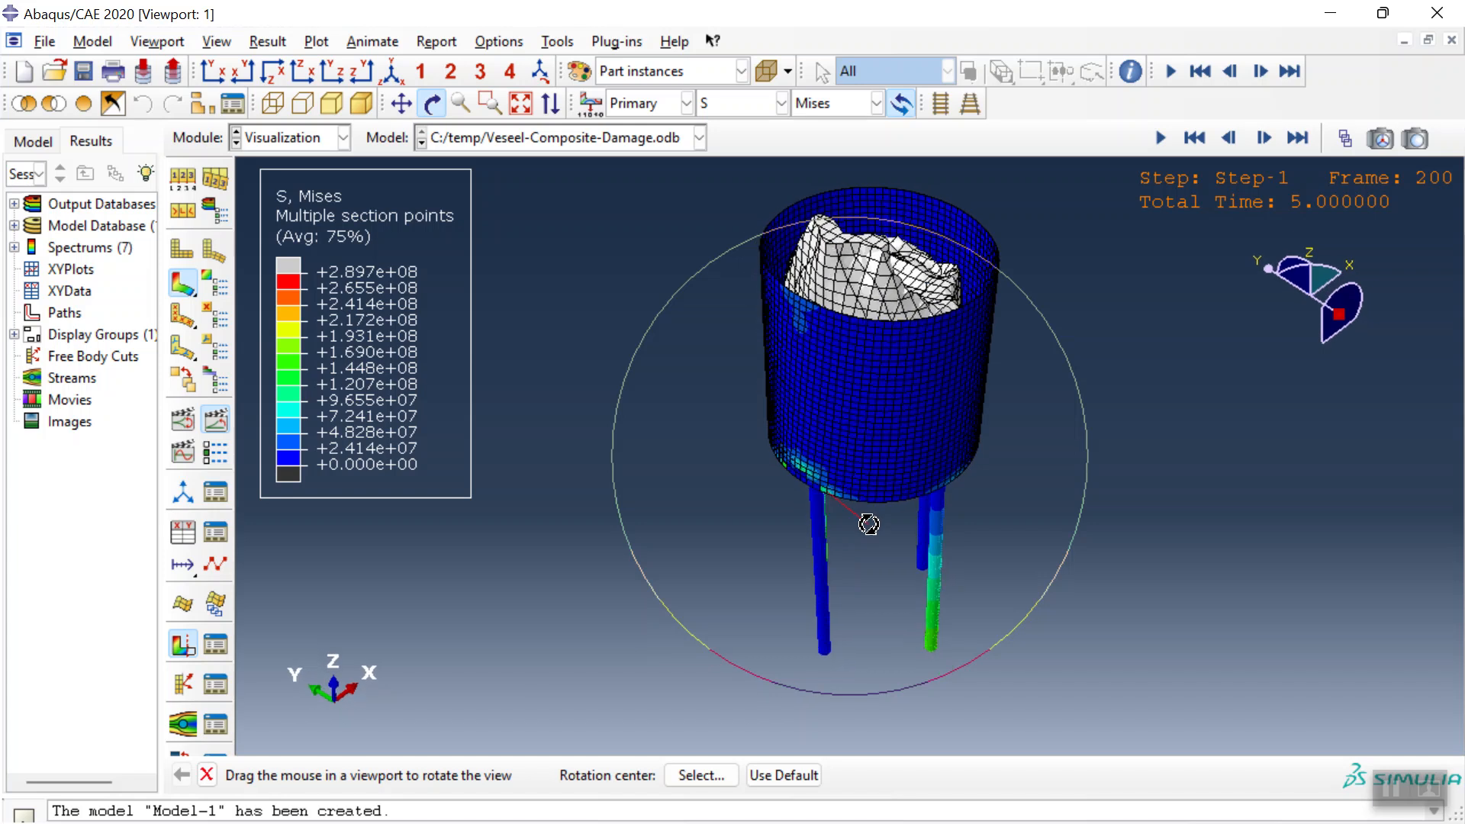
# Plot the displacement magnitude (U) contours on the whole tank model
pyautogui.click(734, 103)
pyautogui.scroll(-1, 784, 320)
pyautogui.click(755, 368)
pyautogui.click(754, 107)
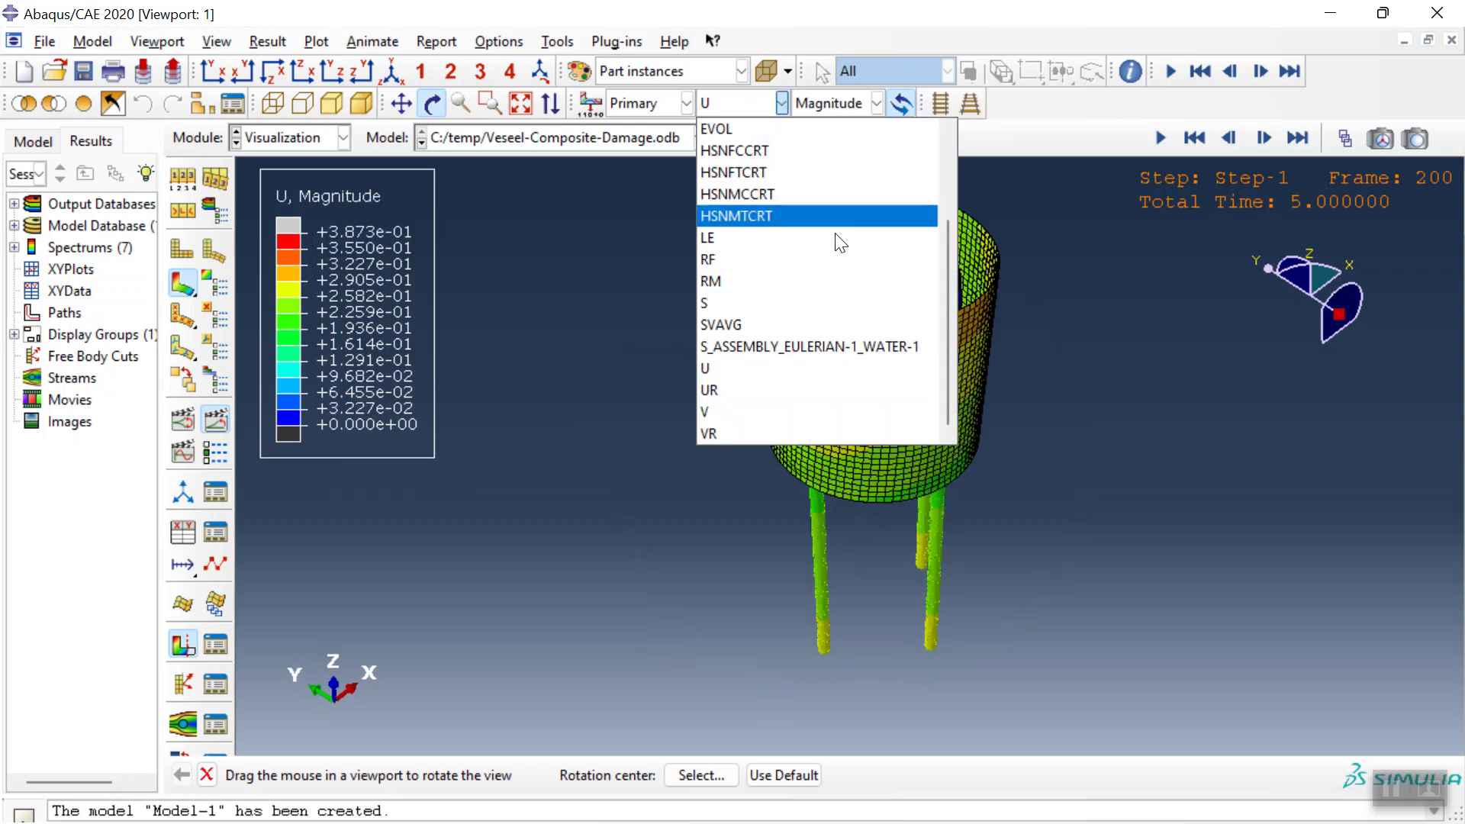
pyautogui.scroll(2, 831, 256)
pyautogui.click(568, 311)
pyautogui.scroll(-2, 922, 270)
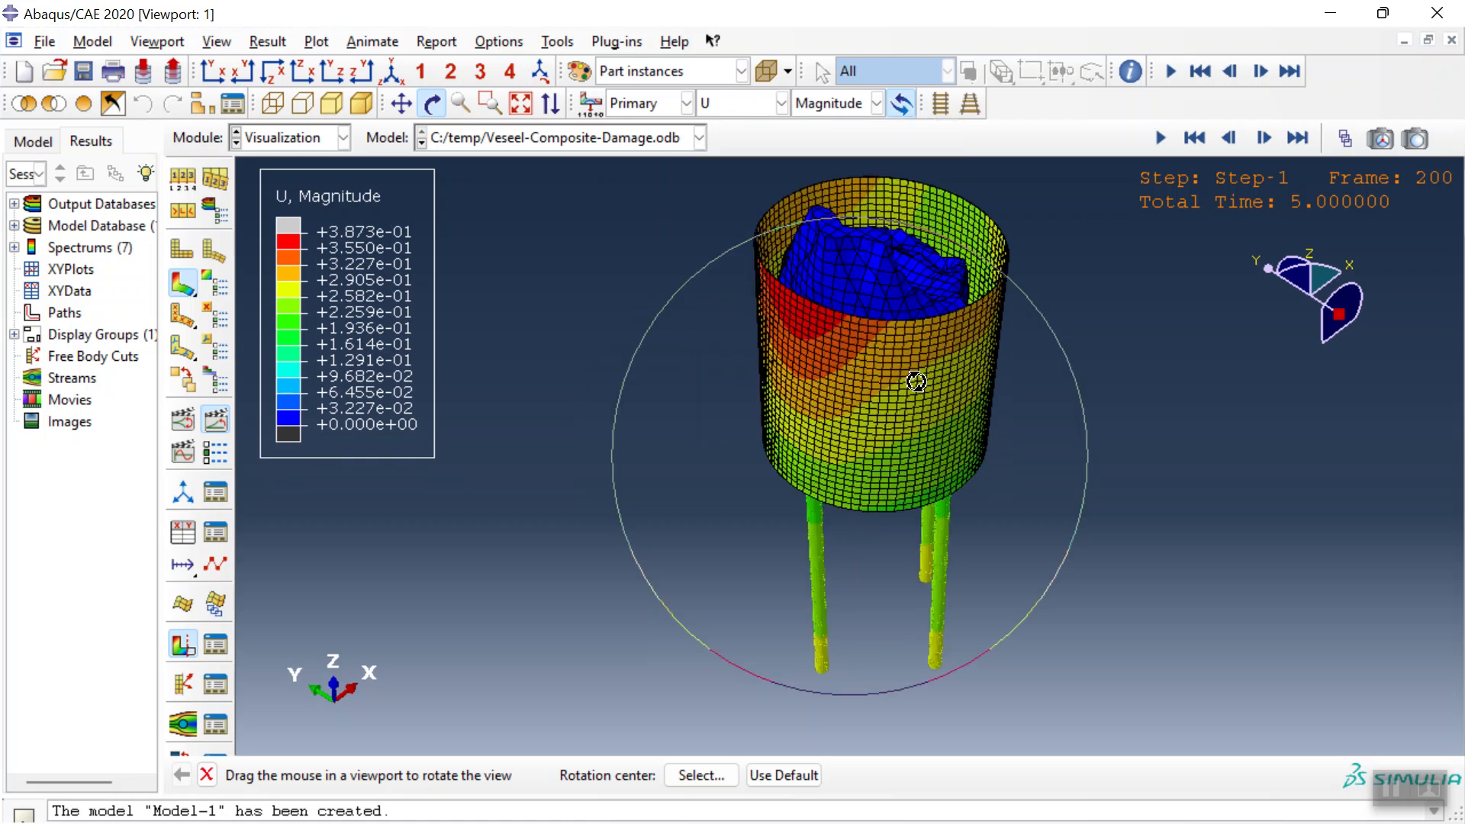
pyautogui.scroll(-1, 809, 293)
pyautogui.press('Escape')
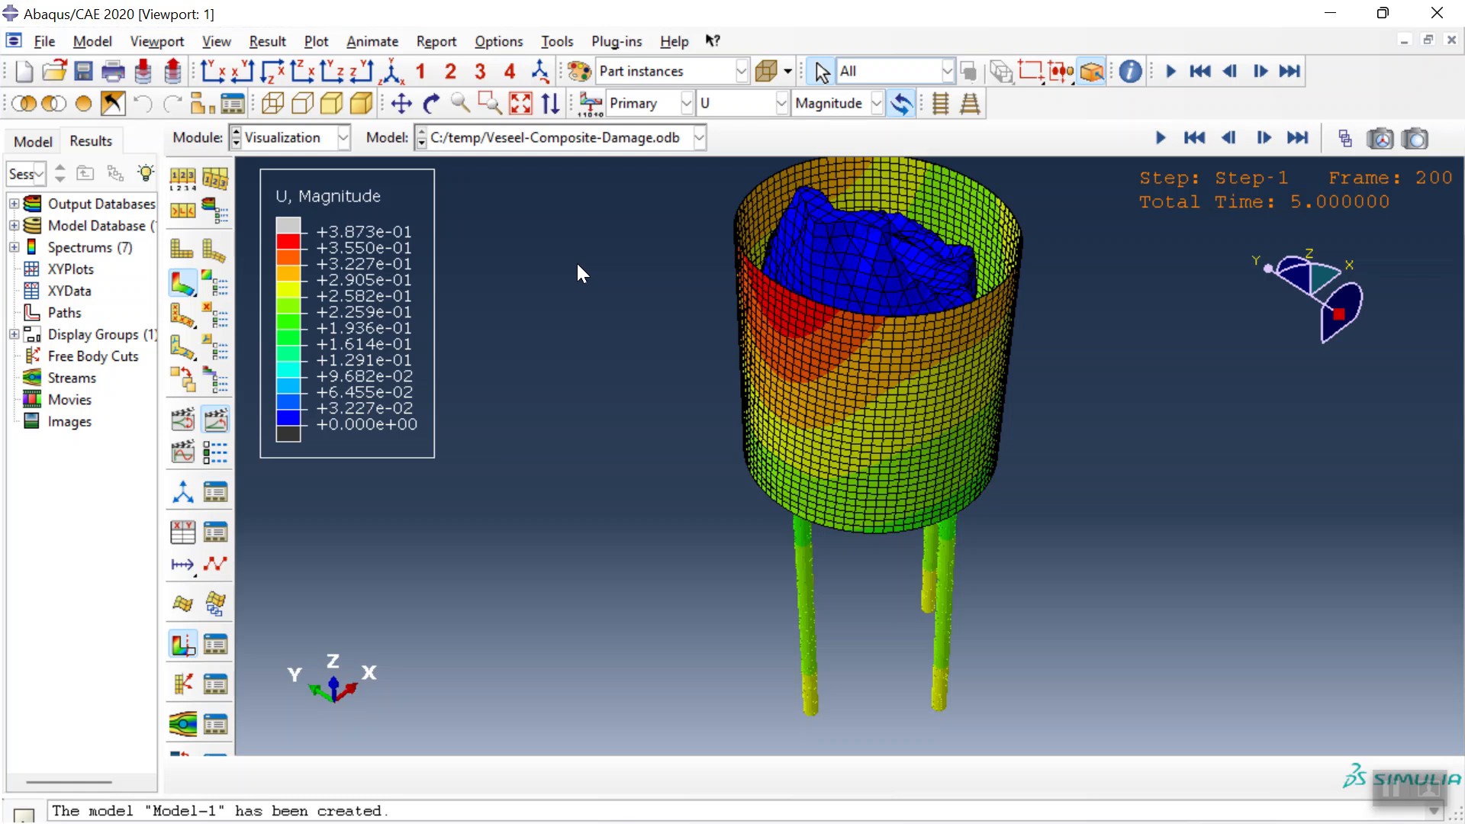
pyautogui.scroll(-2, 856, 397)
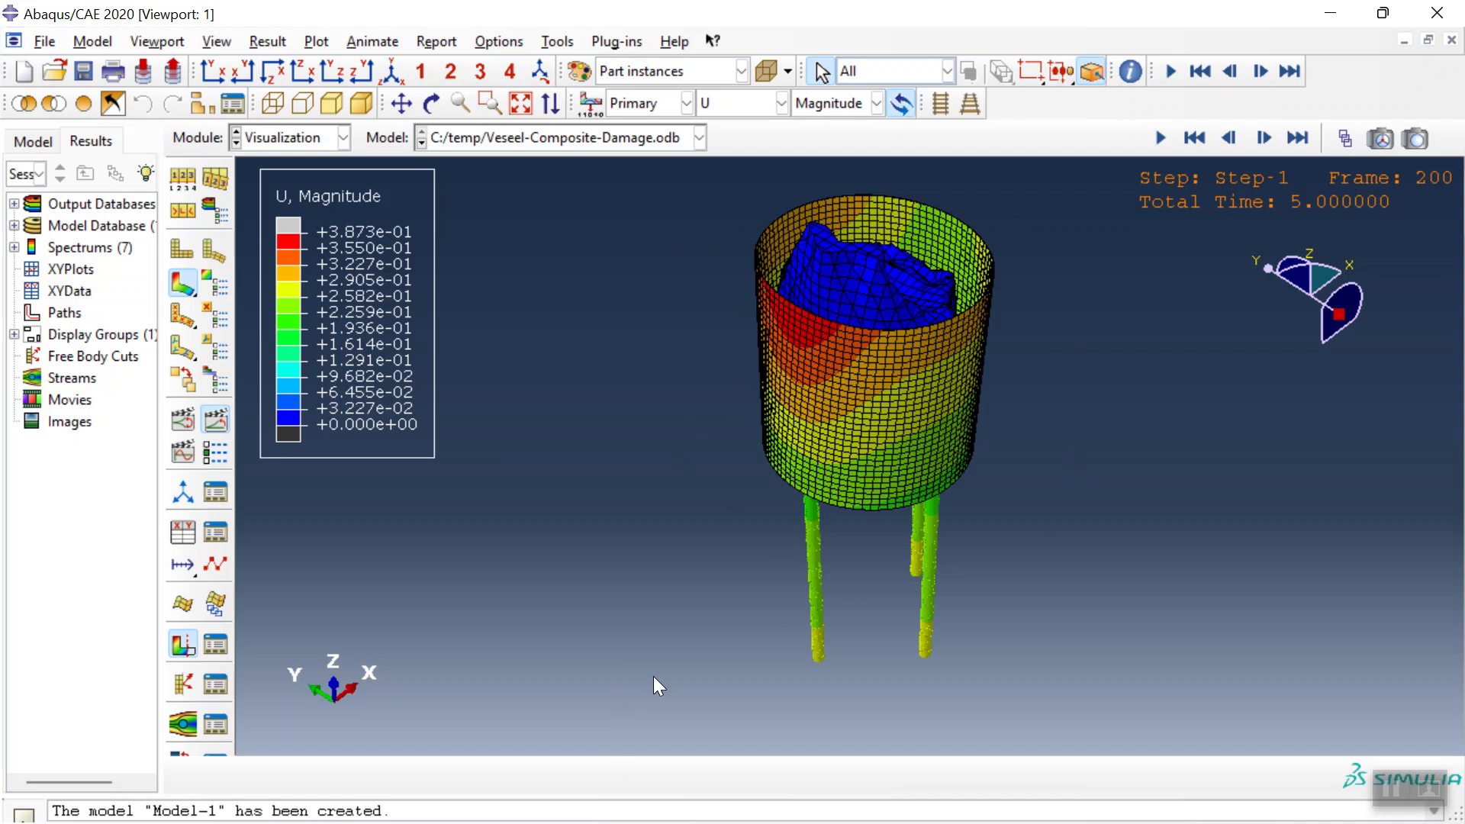
# Switch to the Edge browser and find the airy CFRP composite tank seismic and sloshing article on the abaqusfem.com home page
pyautogui.press('super')
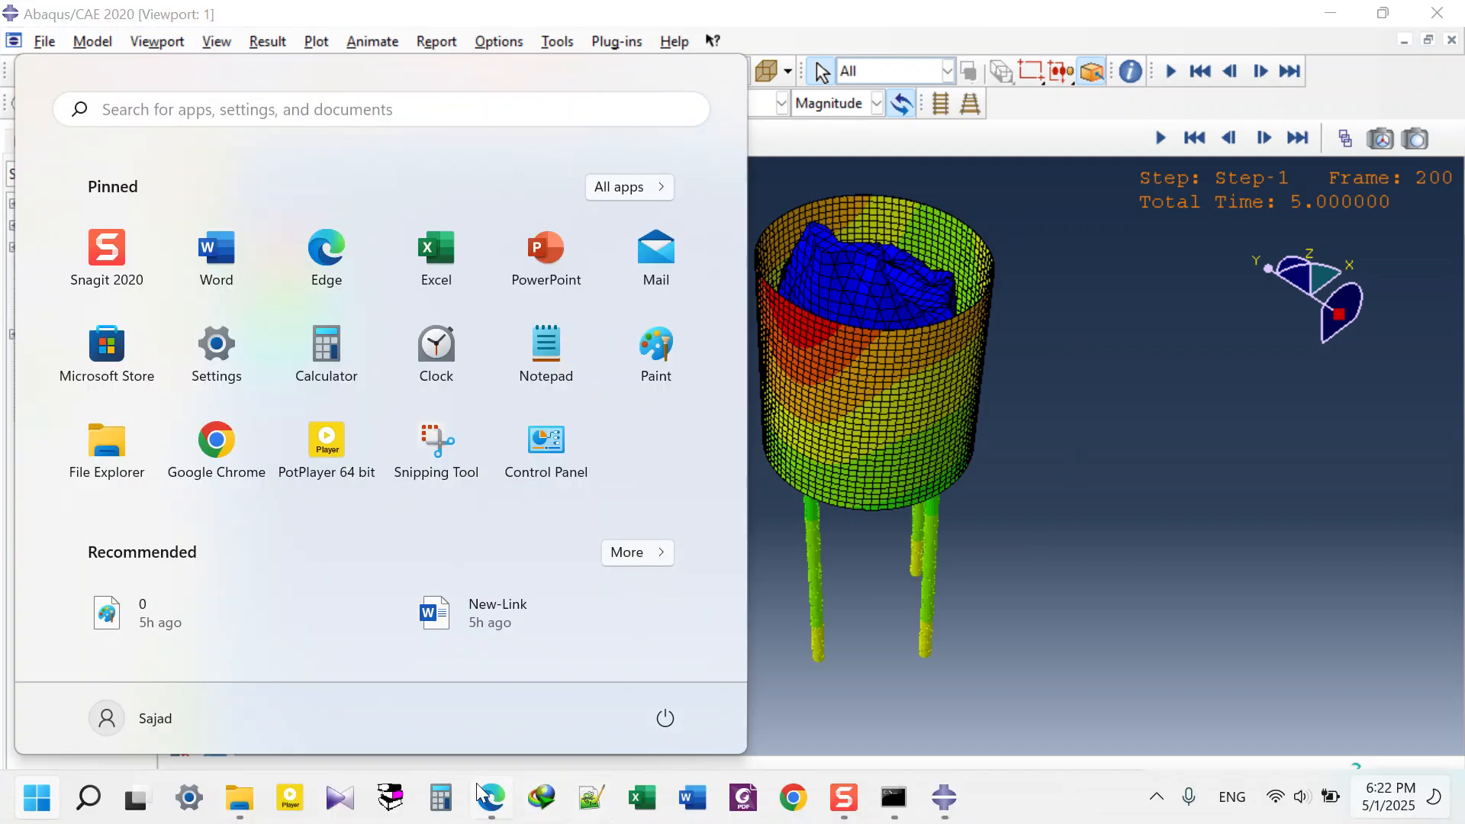
pyautogui.click(490, 798)
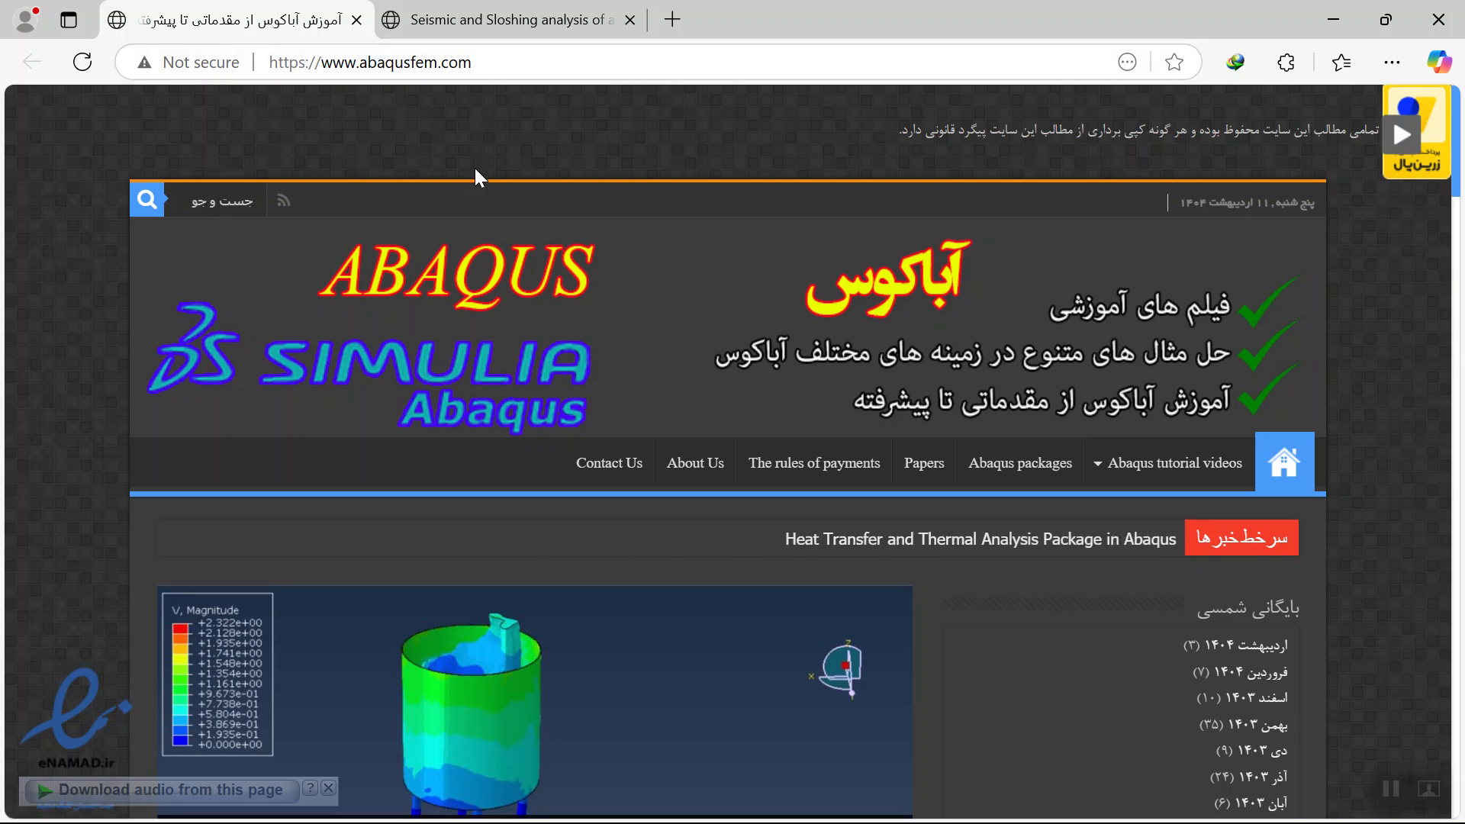
pyautogui.scroll(-5, 474, 175)
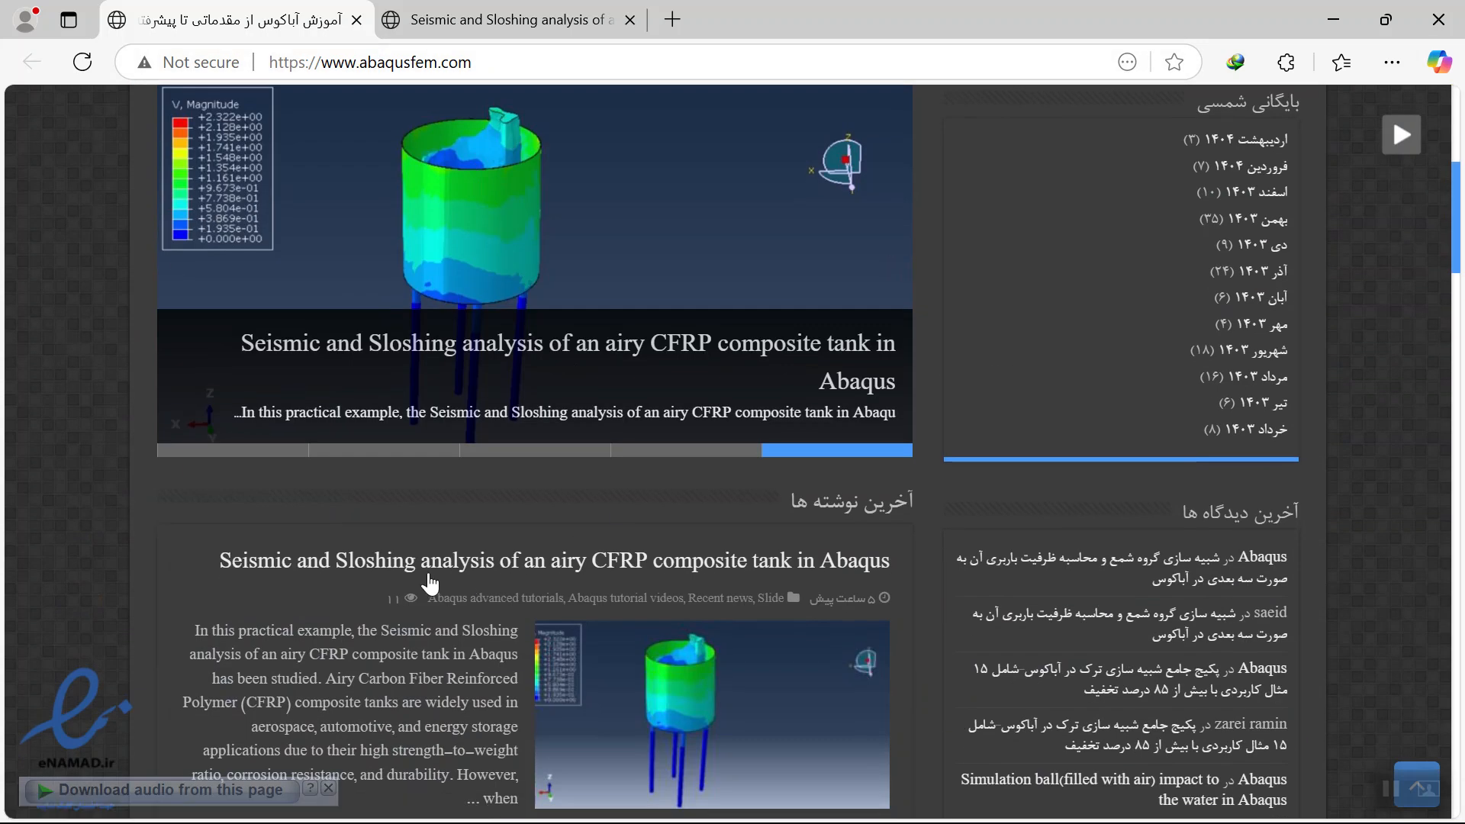
# Open the airy CFRP composite tank seismic and sloshing article and view its introduction and labelled model figure
pyautogui.scroll(-3, 428, 587)
pyautogui.click(516, 320)
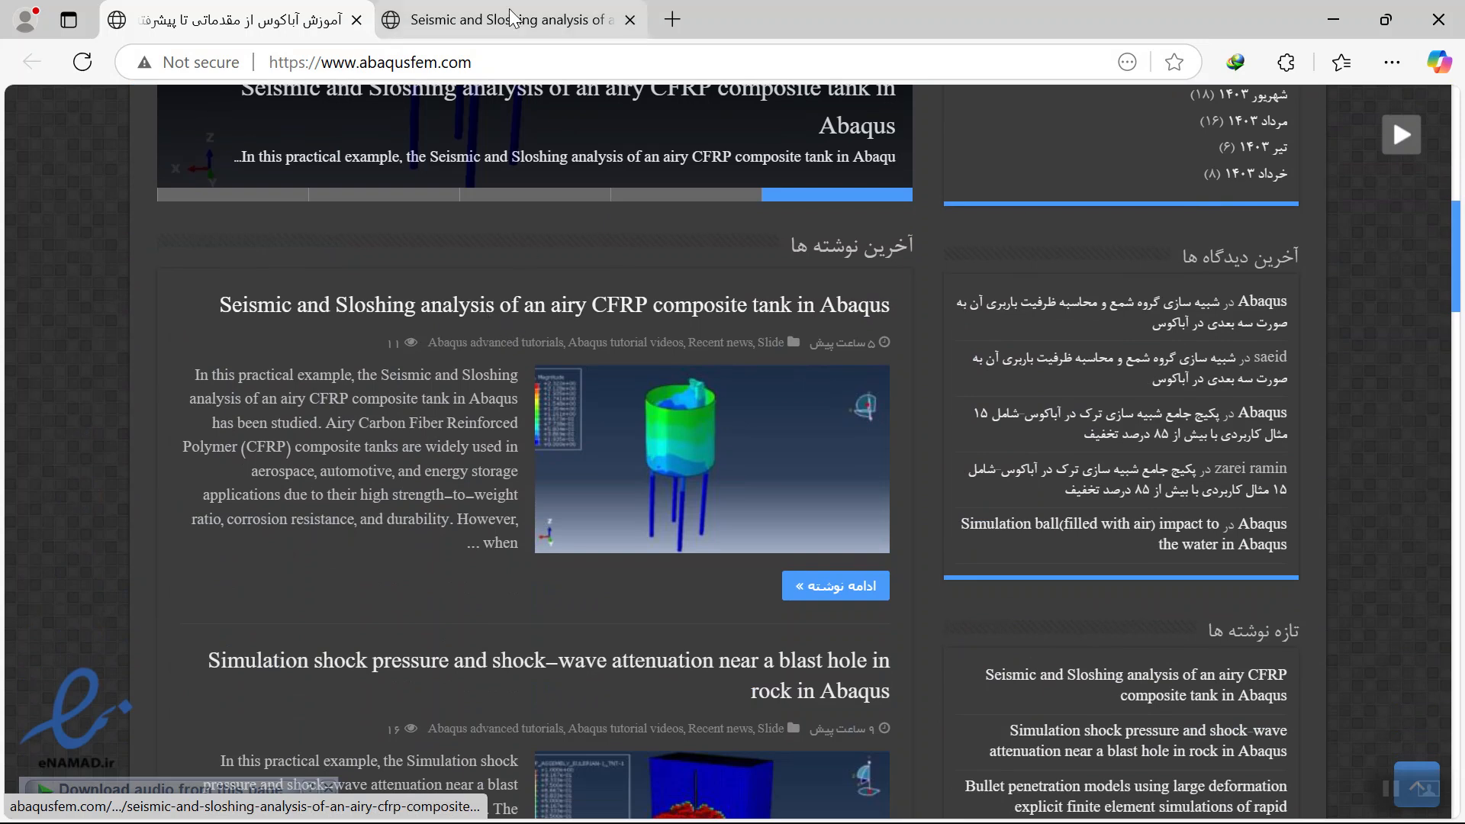
pyautogui.scroll(-5, 568, 297)
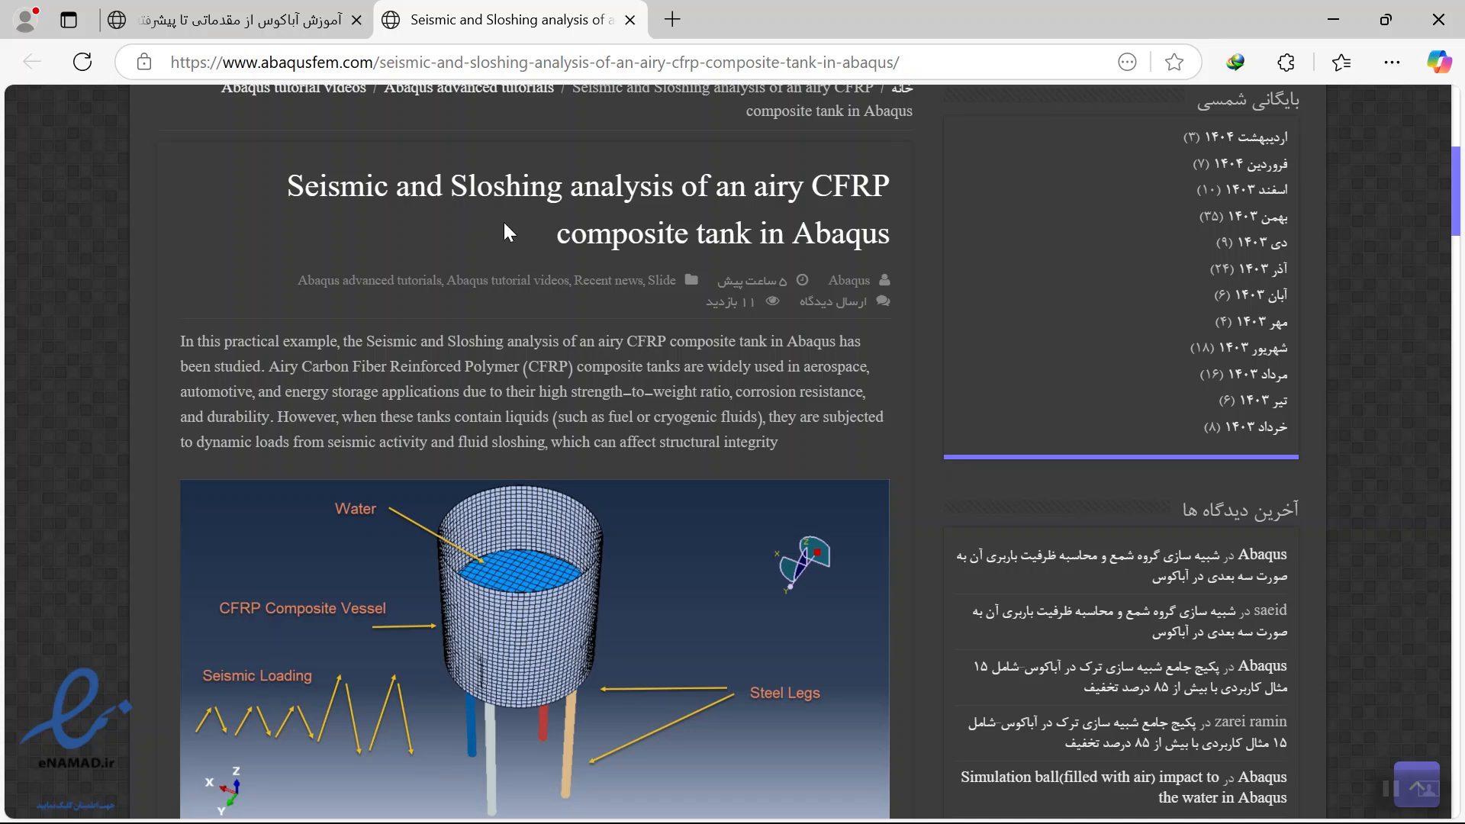
pyautogui.scroll(-3, 511, 241)
pyautogui.scroll(3, 488, 203)
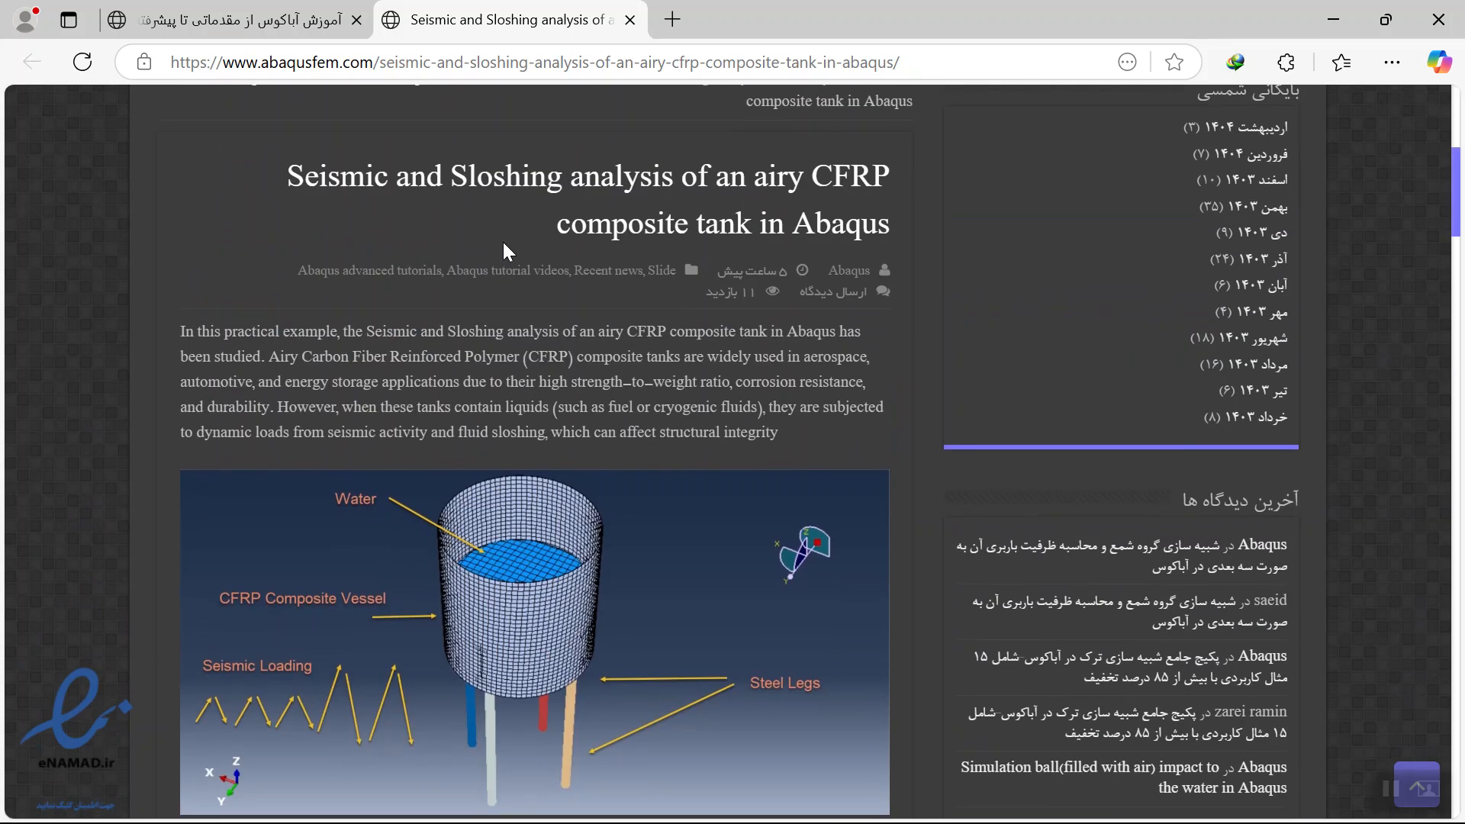
# Read through the article from Key Challenges and Key Considerations to the result figures and the purchase information
pyautogui.scroll(-6, 485, 373)
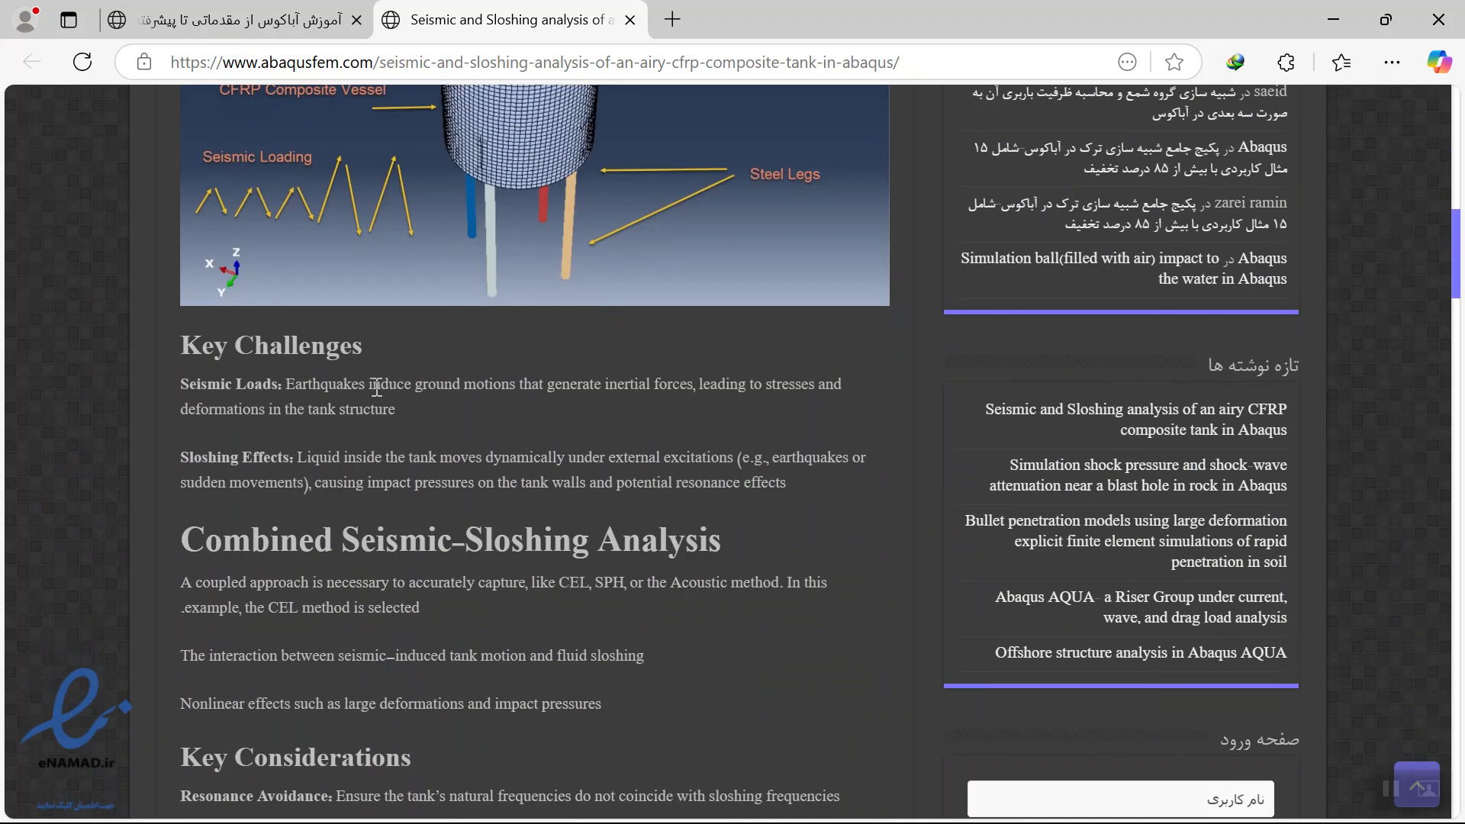
pyautogui.scroll(-3, 381, 383)
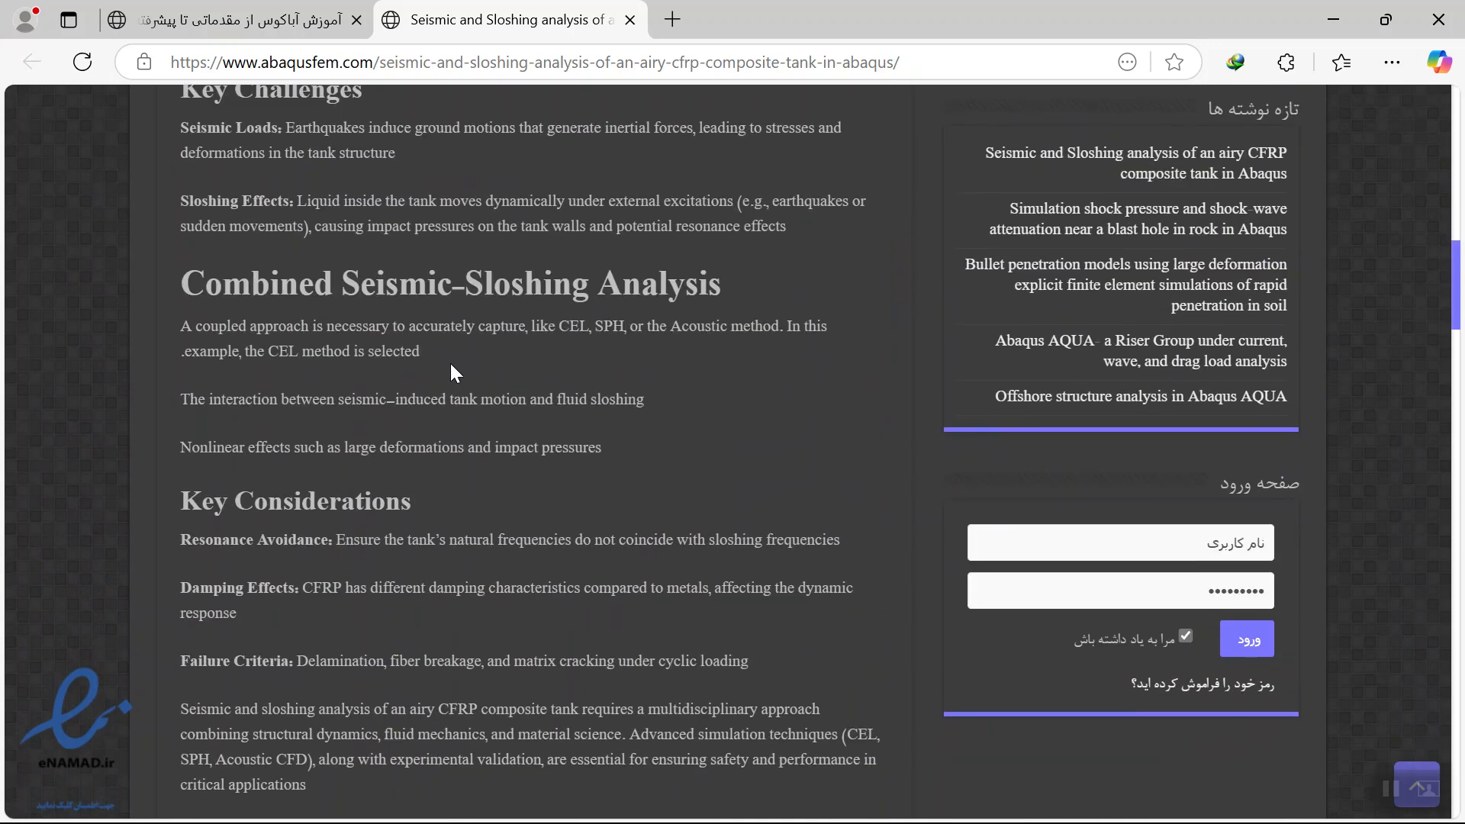
pyautogui.scroll(-3, 507, 342)
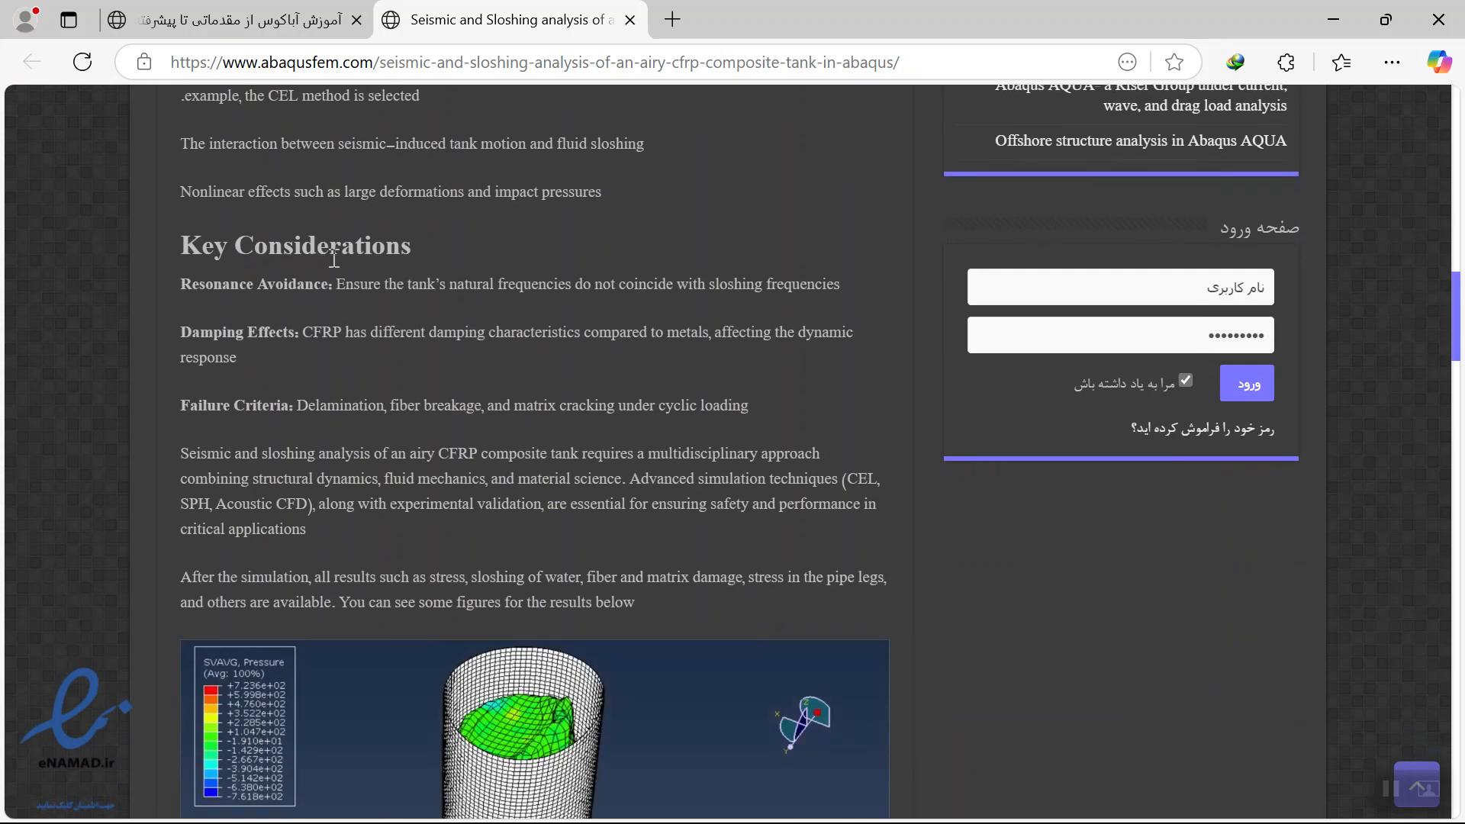
pyautogui.scroll(-3, 399, 369)
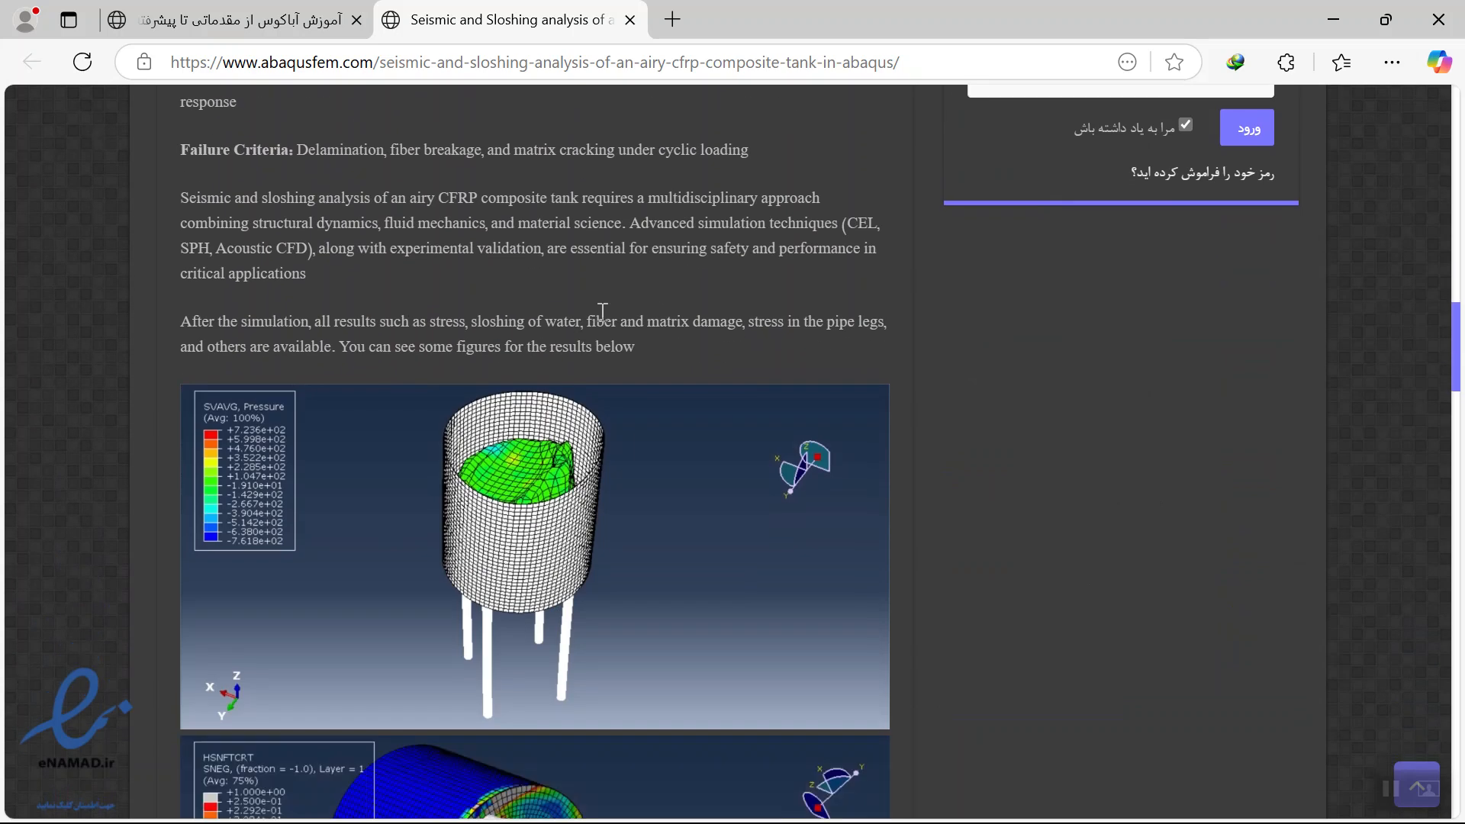
pyautogui.scroll(-3, 649, 288)
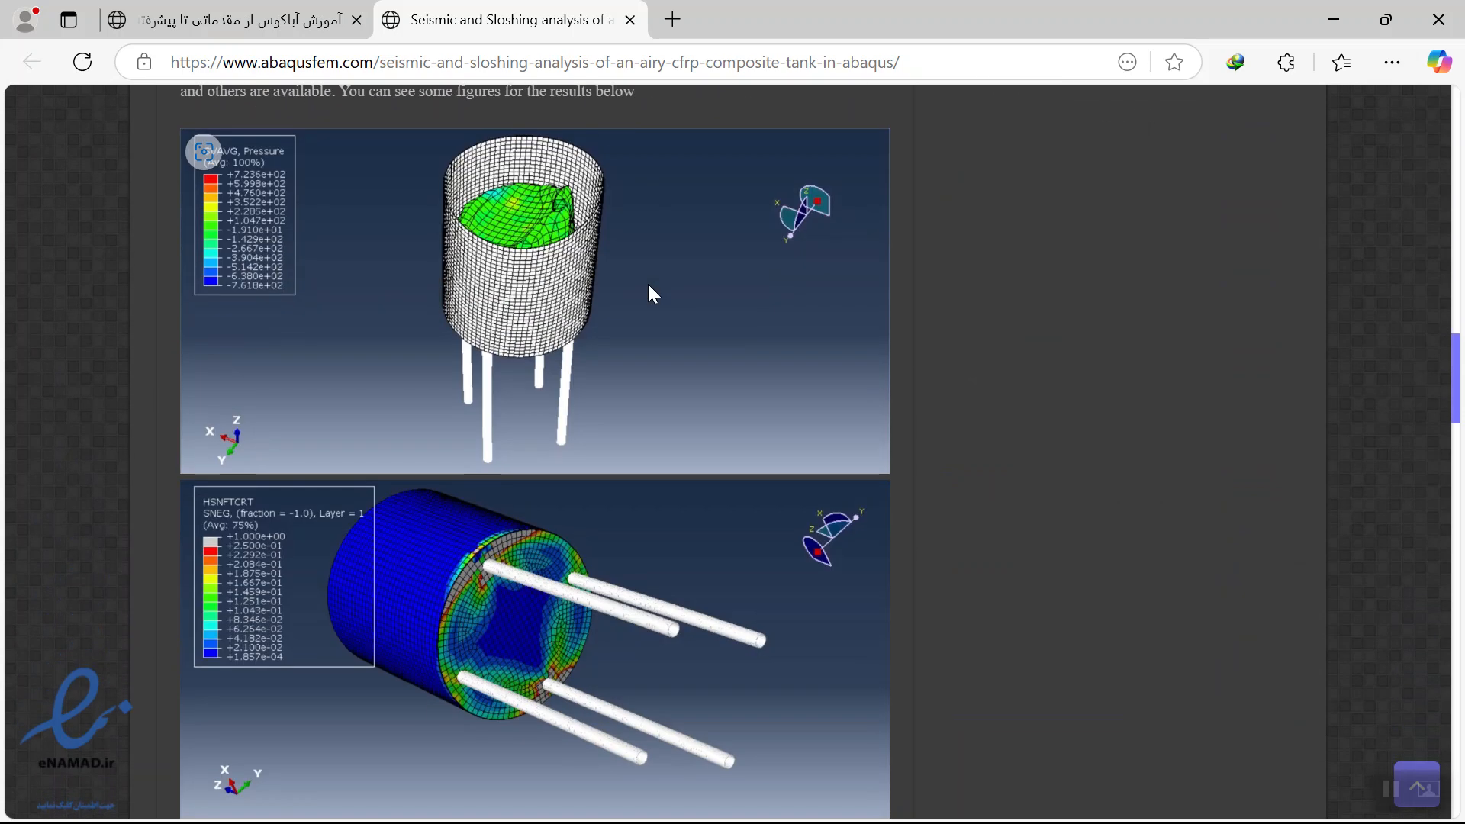
pyautogui.scroll(-3, 649, 288)
pyautogui.scroll(-3, 650, 288)
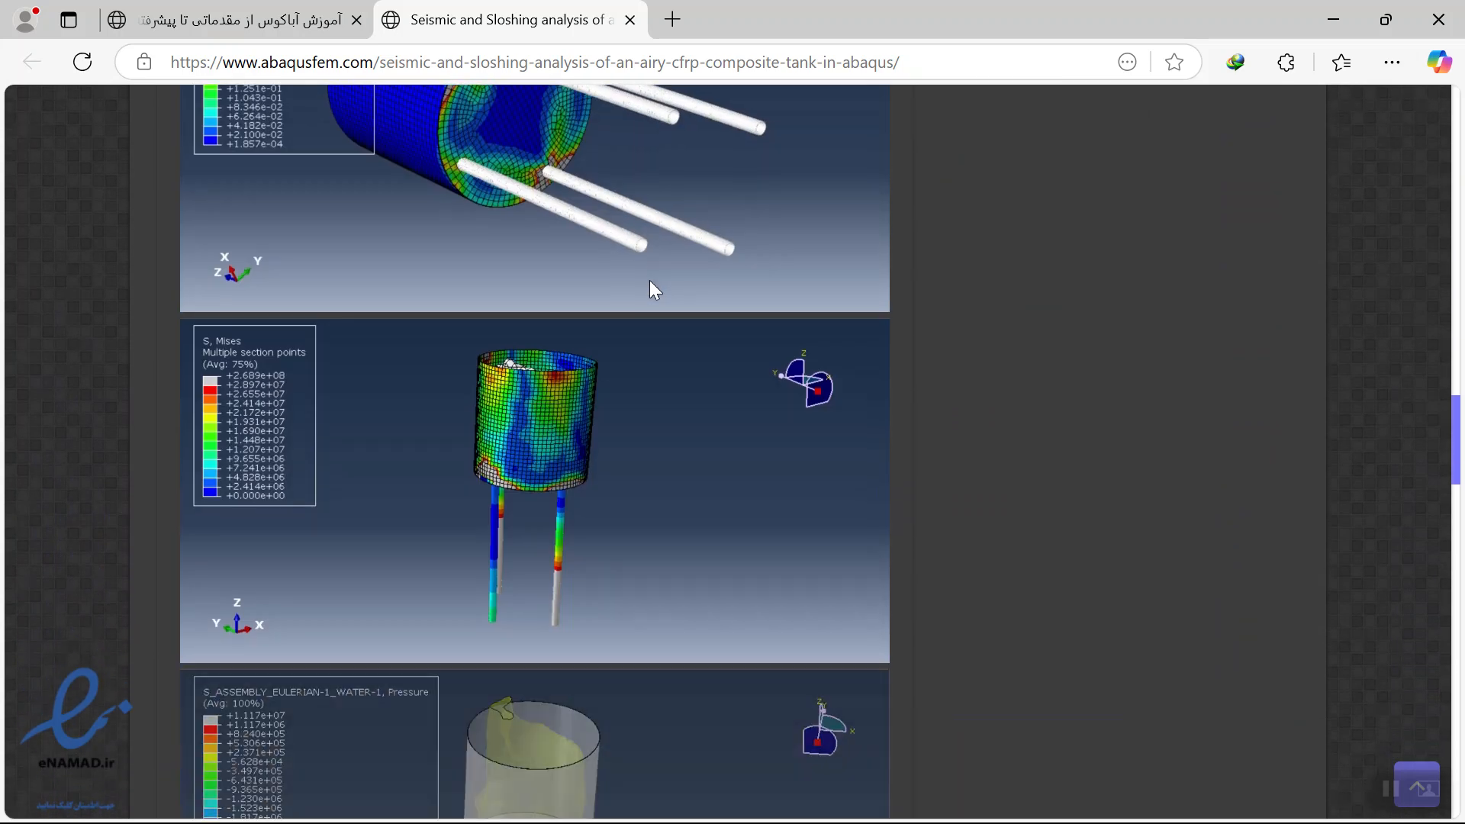
pyautogui.scroll(-12, 652, 288)
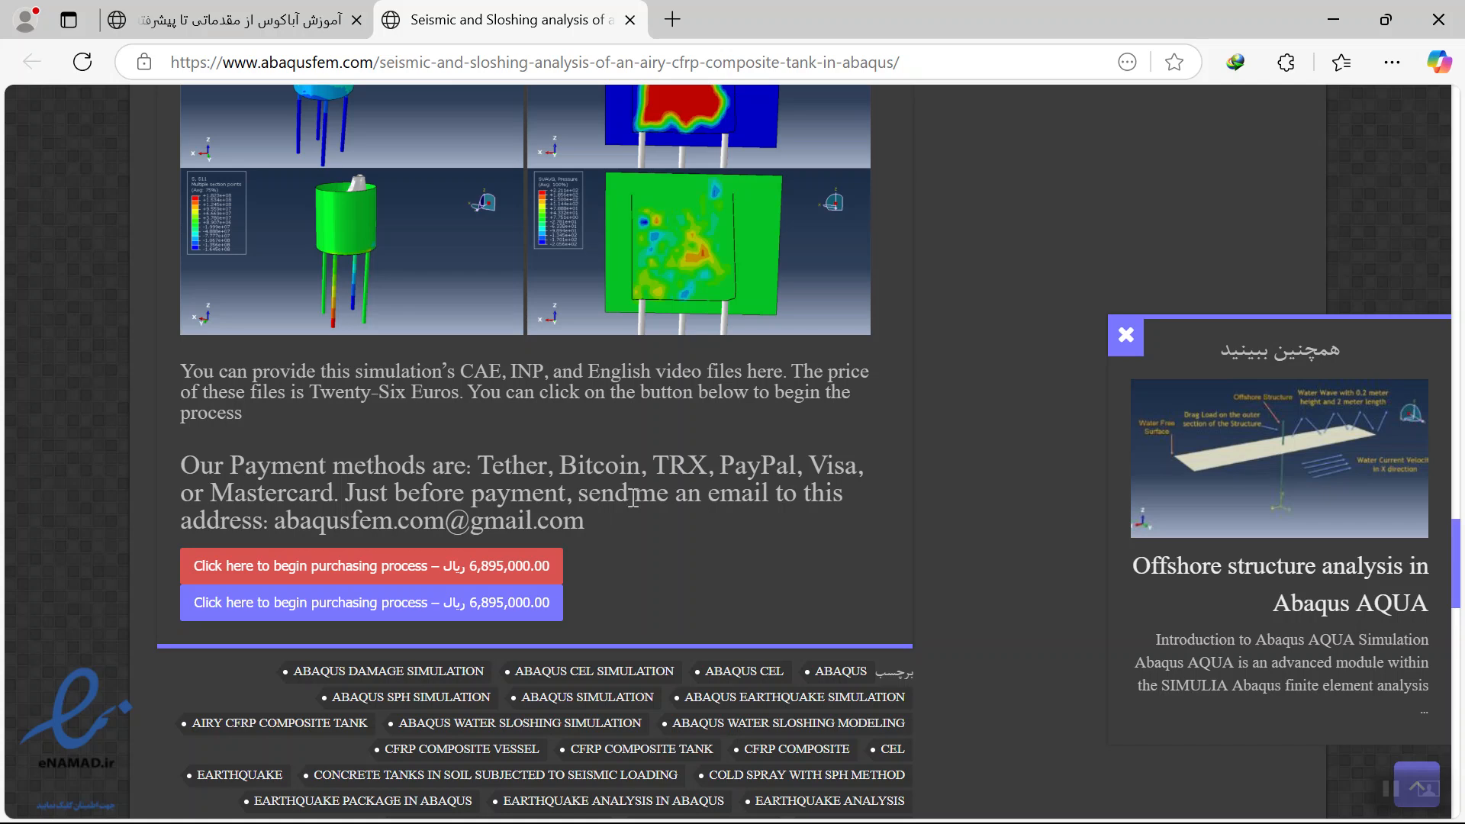
# Highlight the contact e-mail address in the payment note, clear the selection and return to the article's introductory model figure
pyautogui.moveTo(585, 525); pyautogui.dragTo(270, 524)
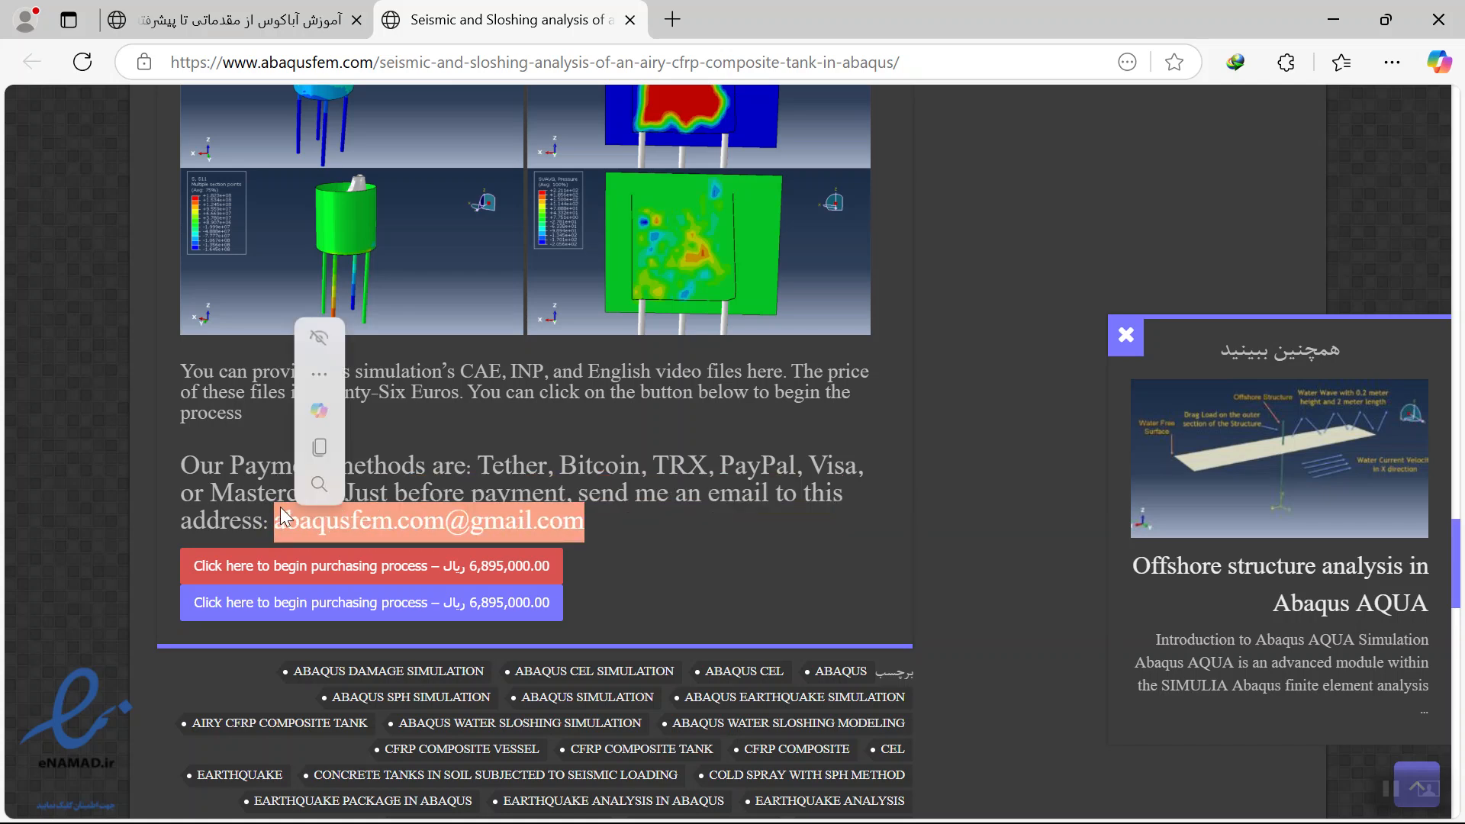
pyautogui.click(637, 540)
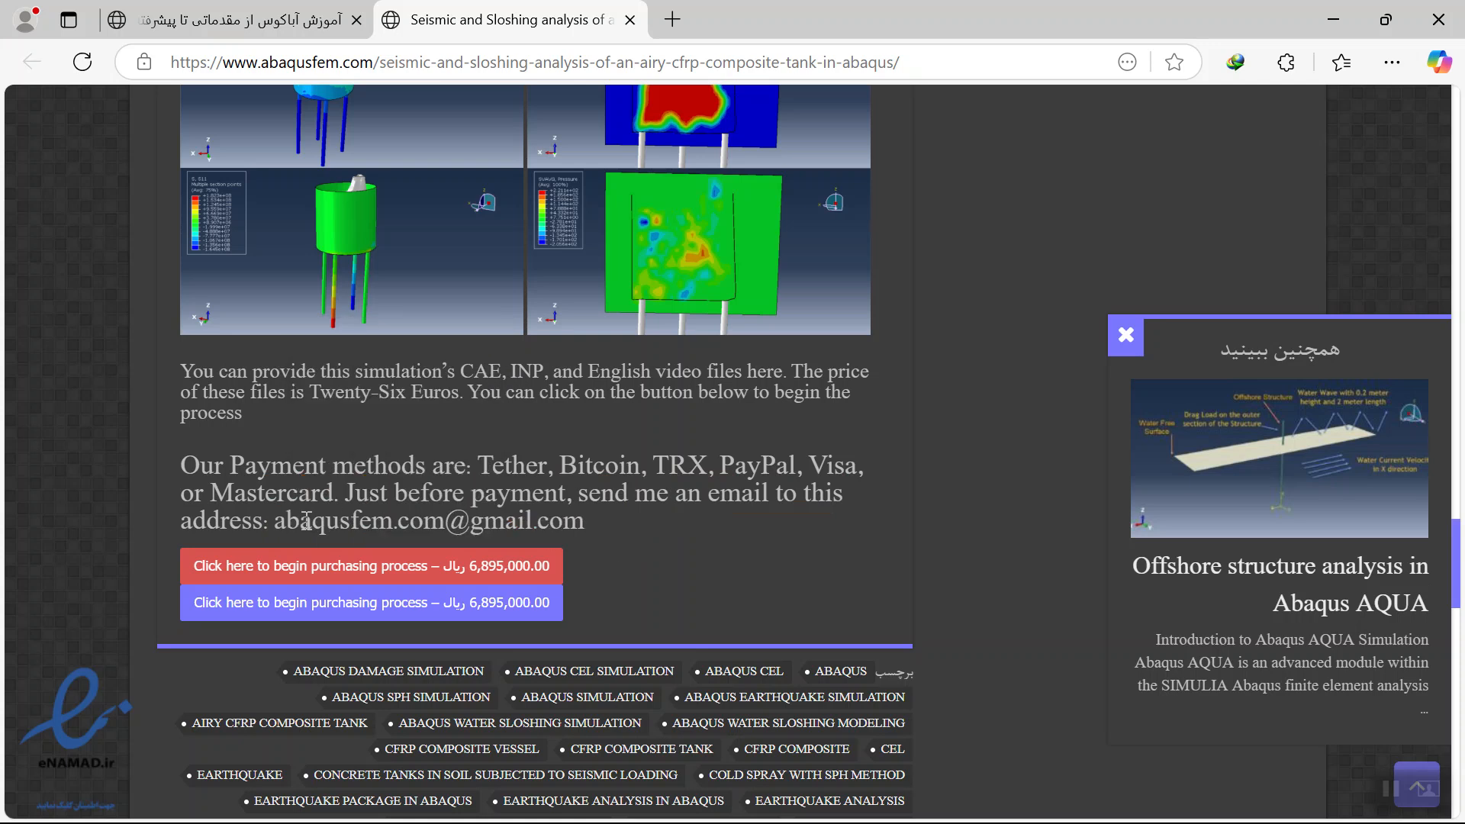
pyautogui.scroll(10, 721, 475)
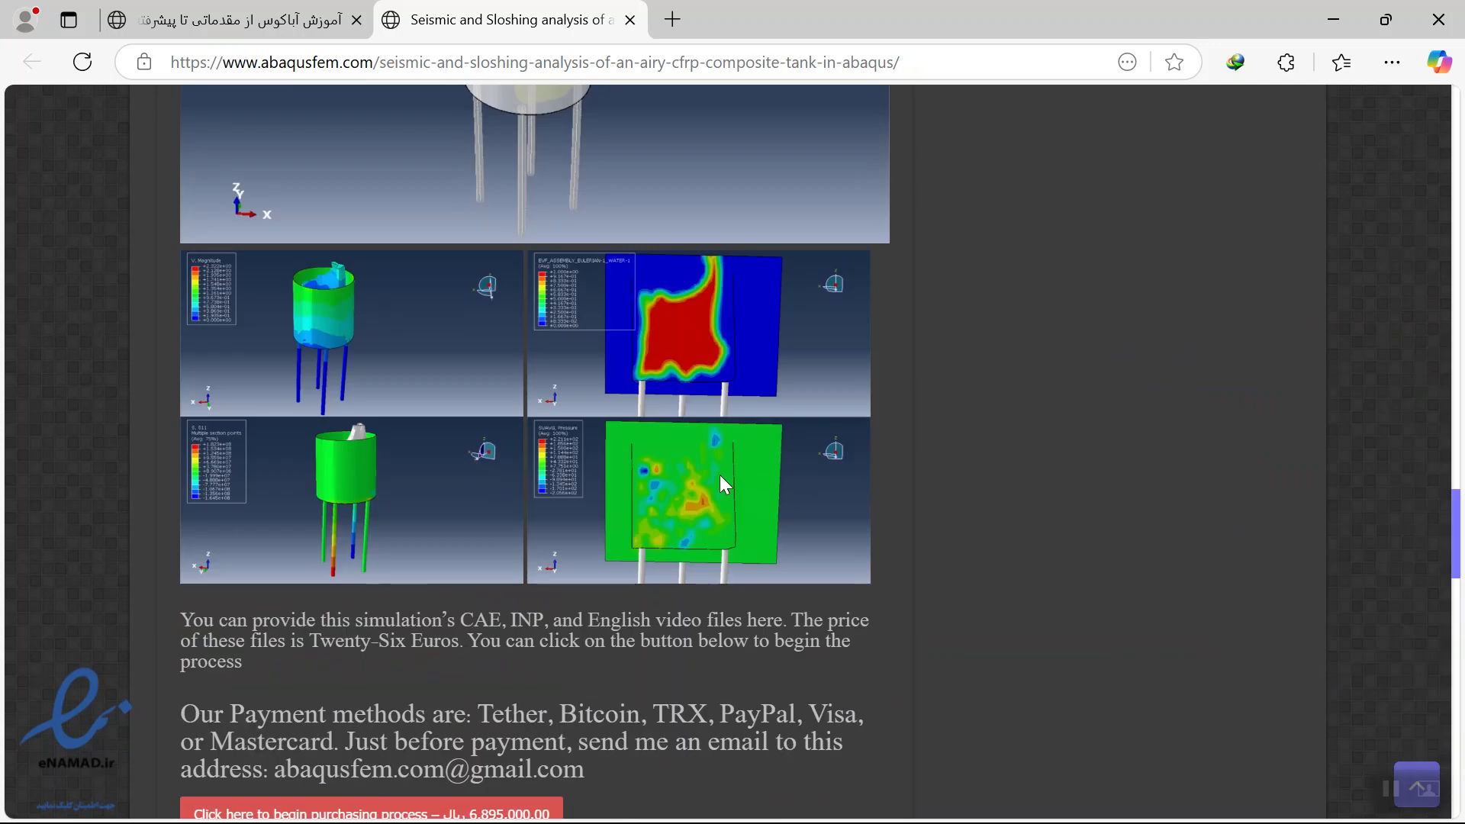
pyautogui.scroll(15, 730, 476)
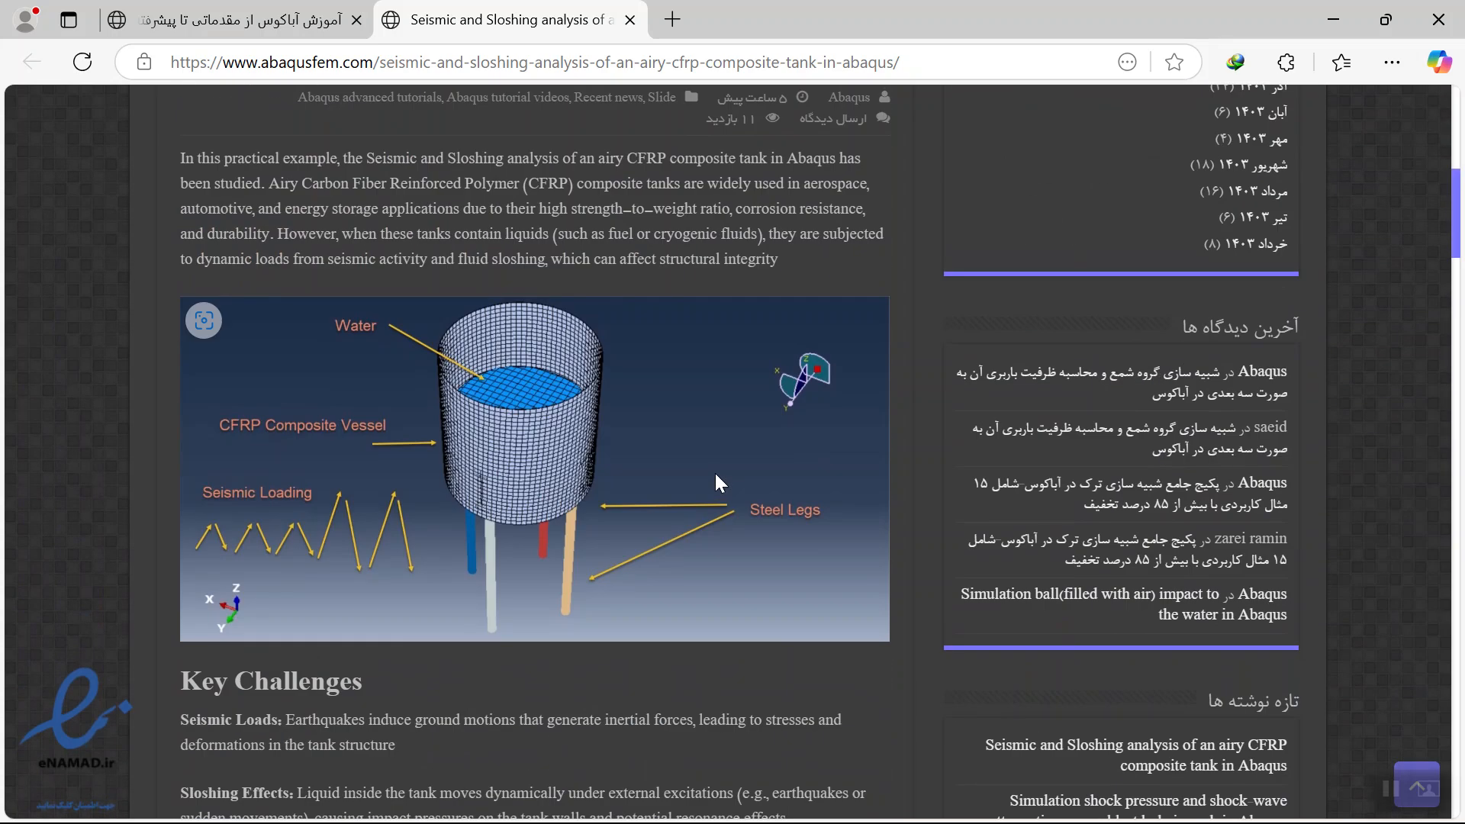